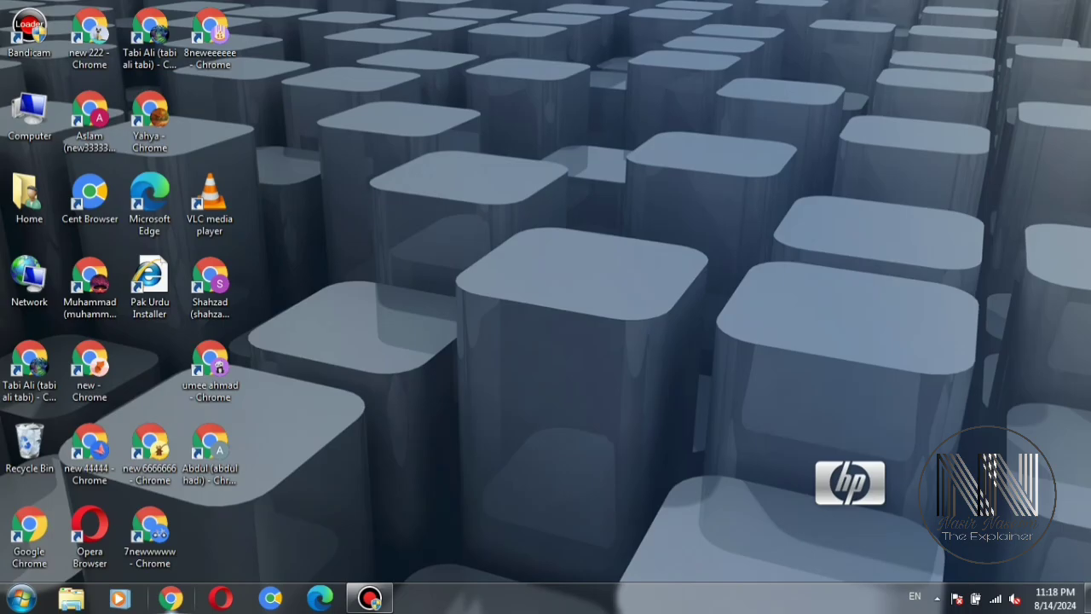
- Open Google Chrome, search Google for "ninite" and go to the ninite.com website
click(171, 598)
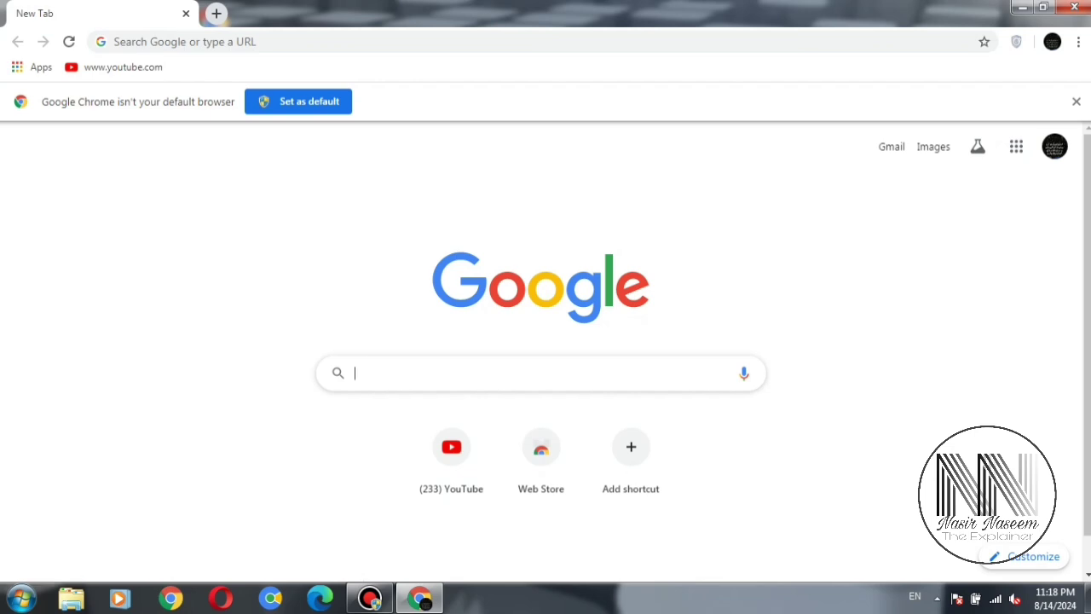
text(ni)
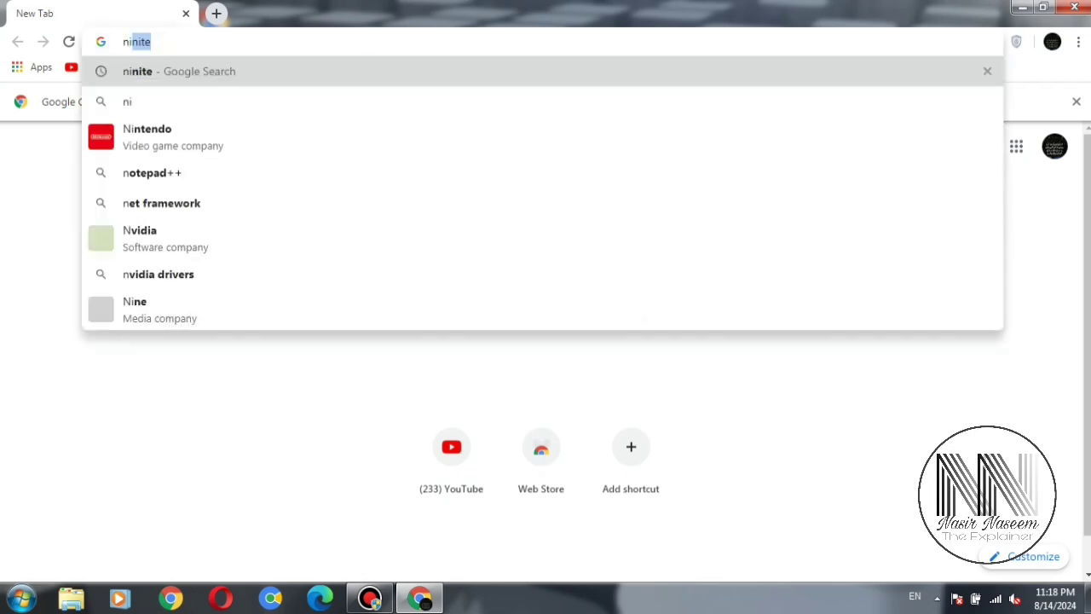
text(nite)
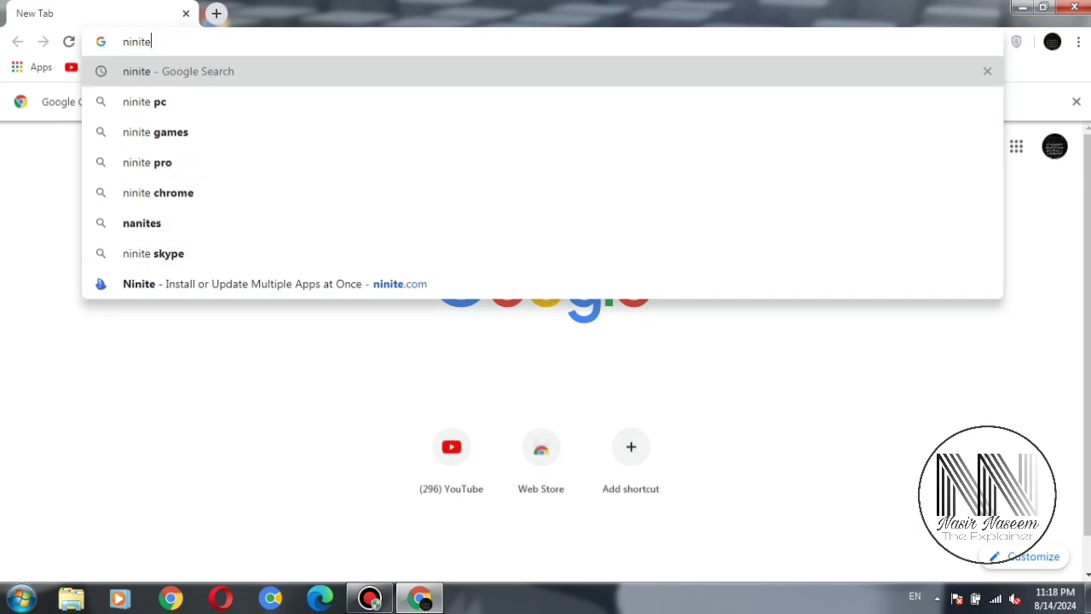
key(Return)
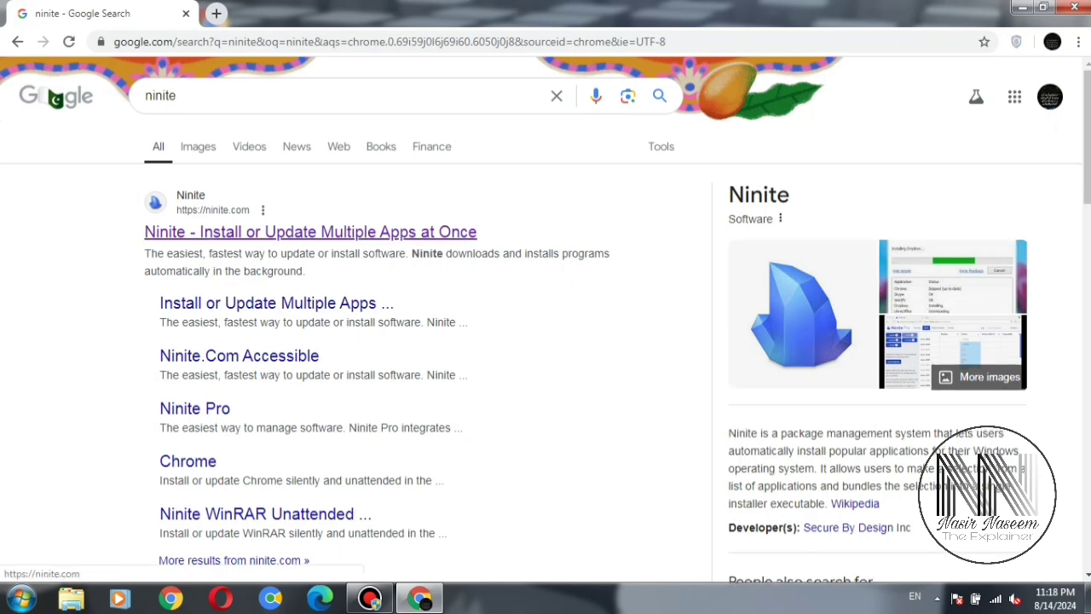
click(311, 232)
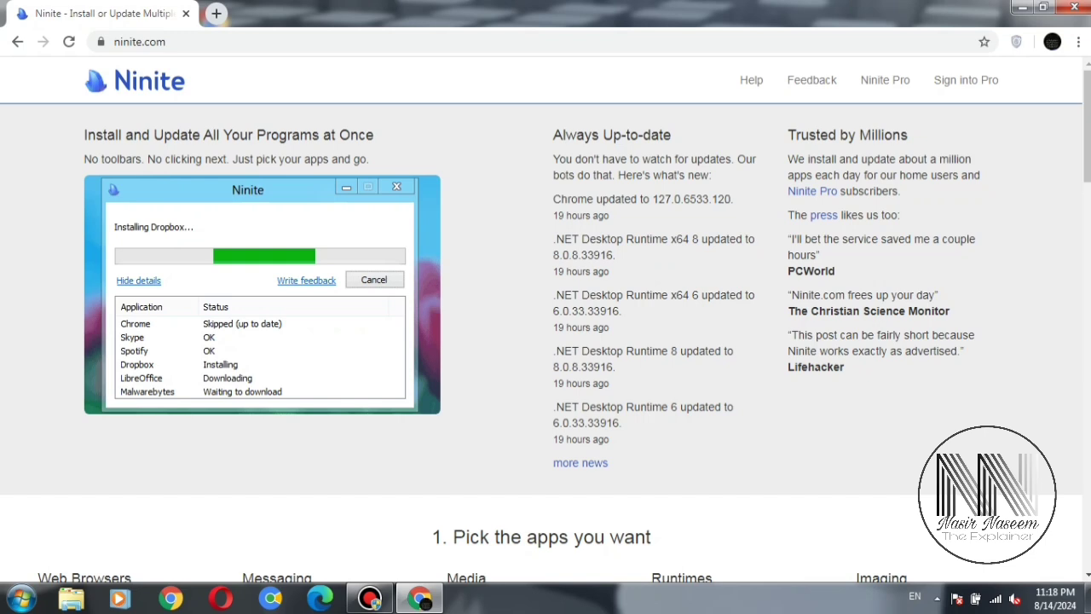
- Enlarge the page and read the heading and tagline about installing and updating all programs at once
key(ctrl+plus)
key(ctrl+plus)
key(ctrl+plus)
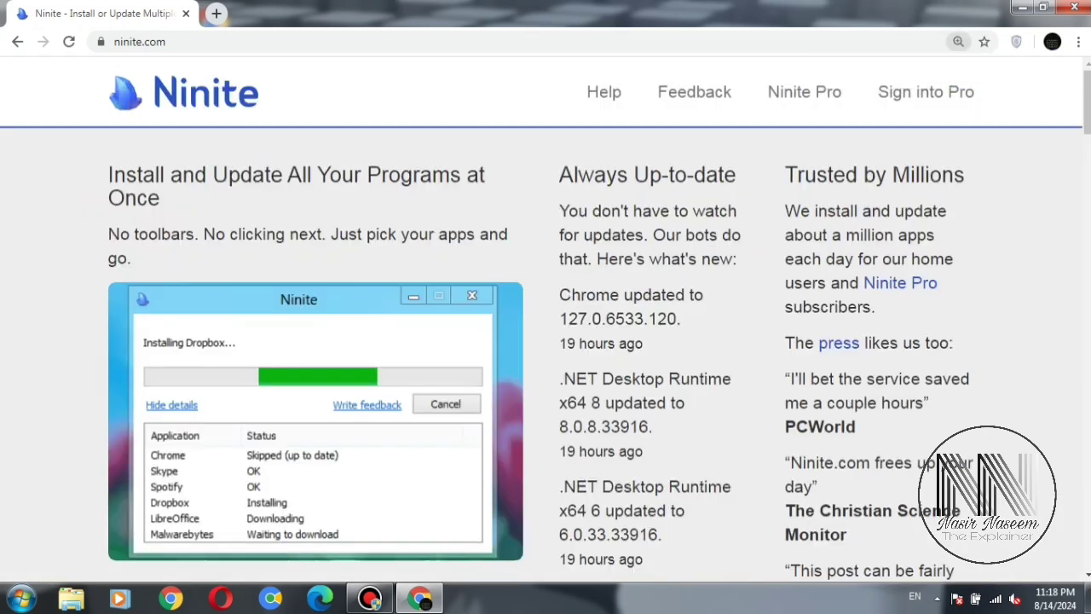
drag(112, 175, 317, 175)
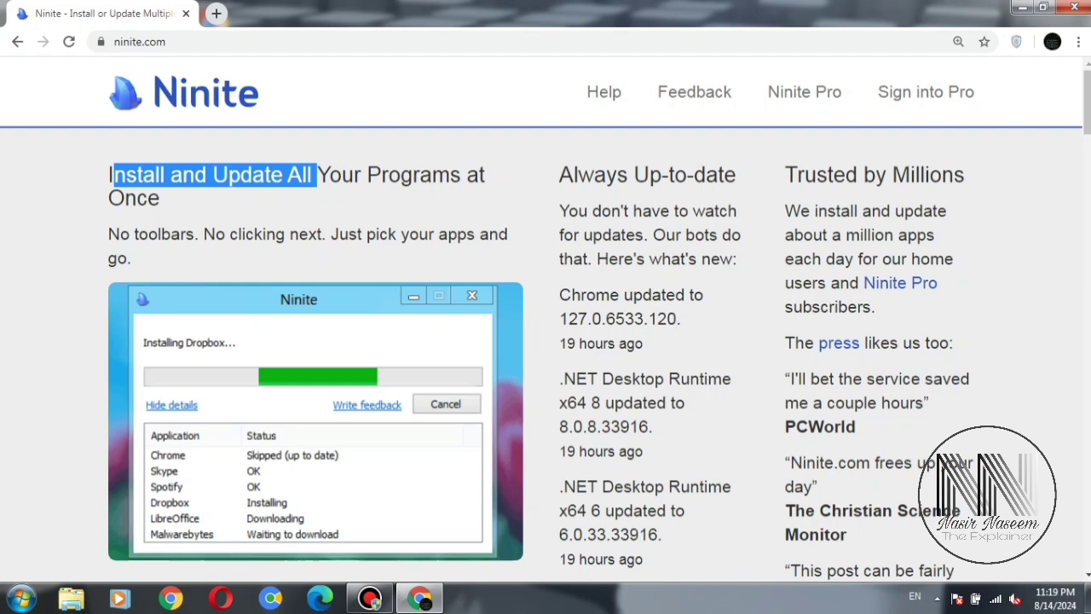
drag(120, 233, 420, 234)
click(309, 233)
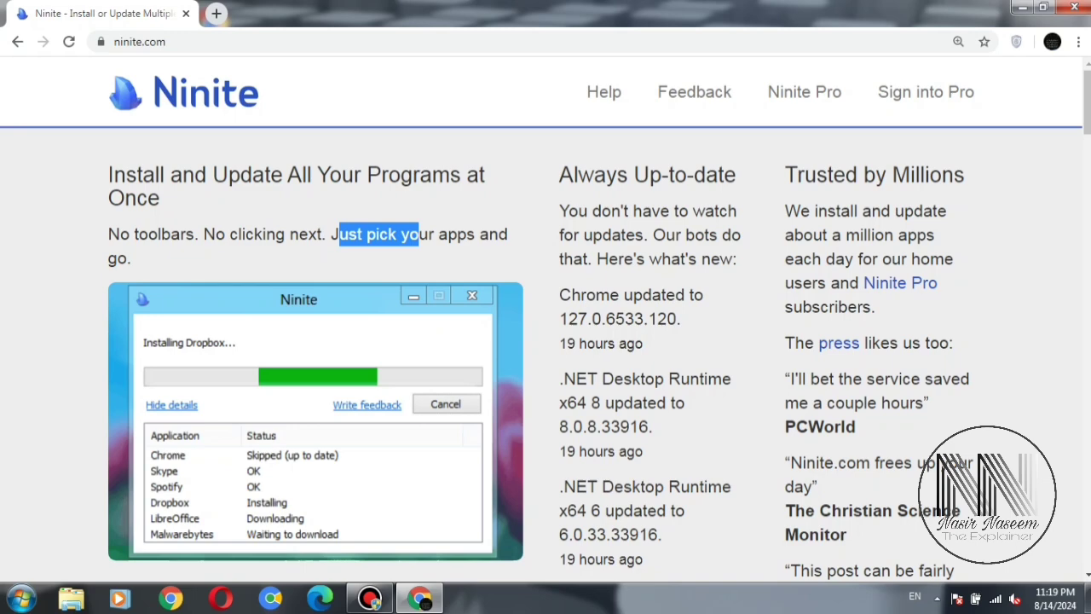
click(420, 234)
- Examine the sample installer picture at up to 200% page zoom, including its list of applications and statuses, and return to 100%
scroll(545, 341, down, 1)
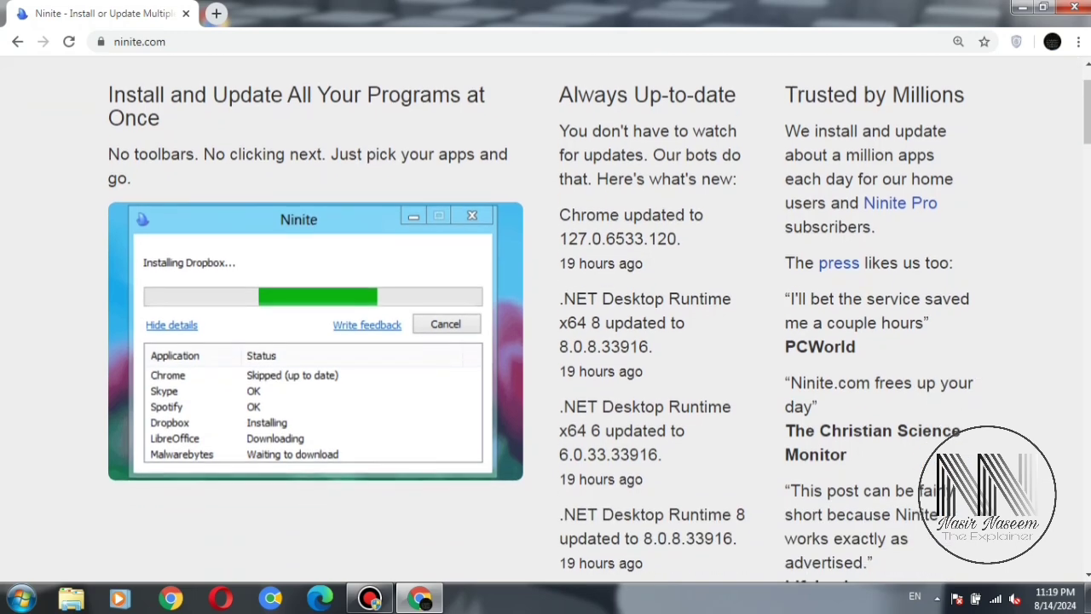
key(ctrl+plus)
key(ctrl+plus)
key(ctrl+plus)
key(ctrl+plus)
key(ctrl+plus)
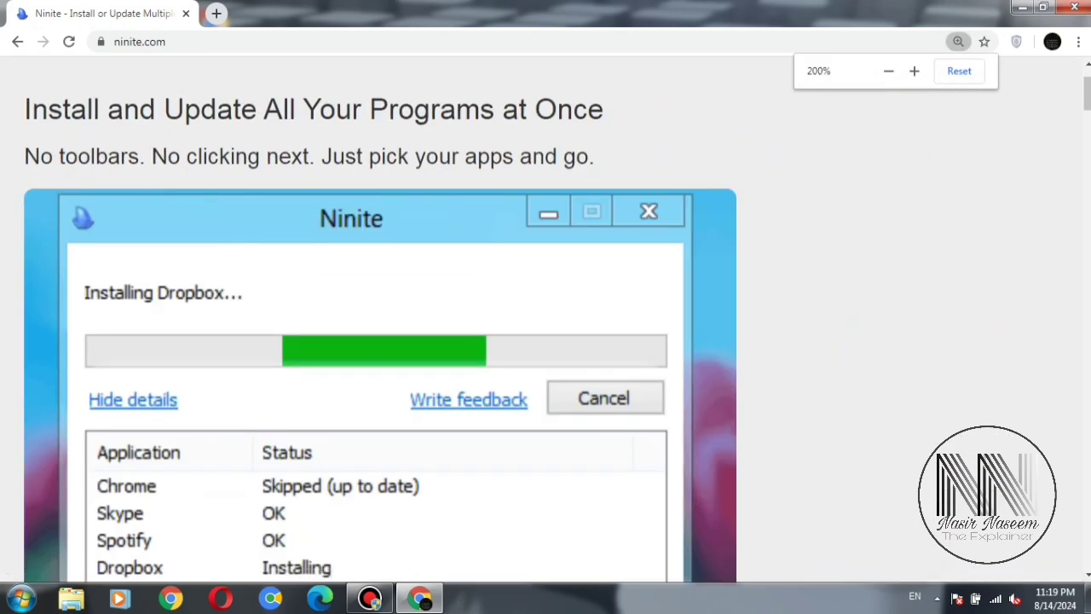
scroll(546, 341, down, 1)
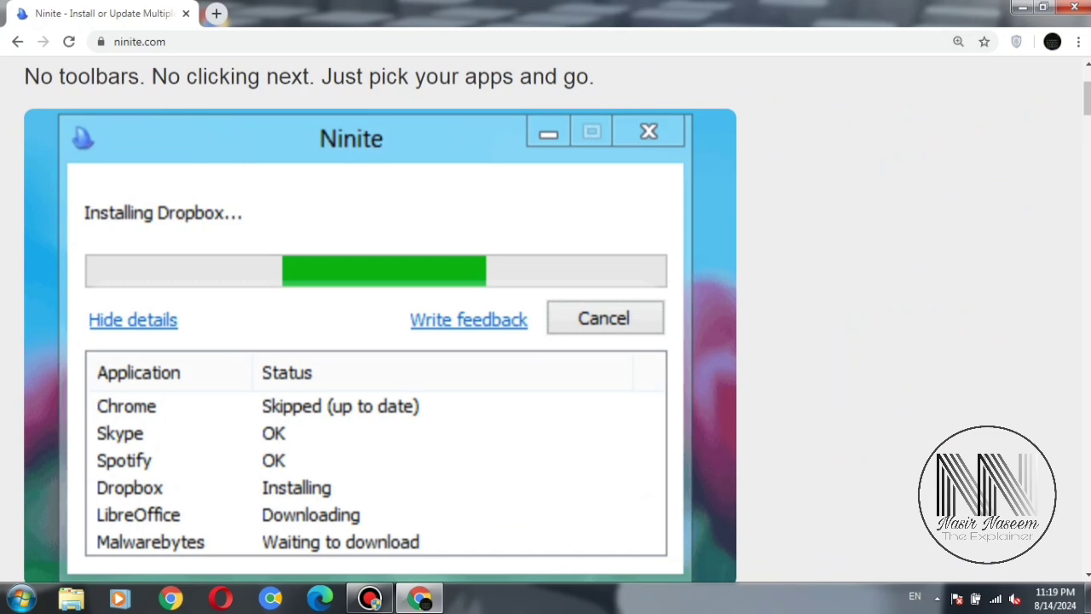
scroll(546, 341, down, 2)
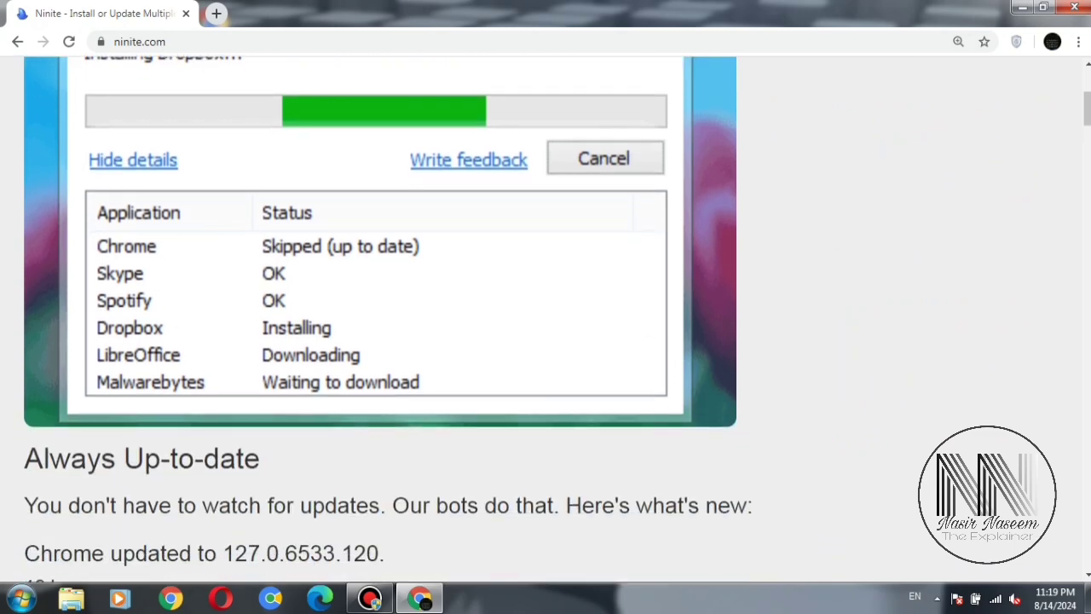
key(ctrl+plus)
key(ctrl+minus)
key(ctrl+minus)
key(ctrl+minus)
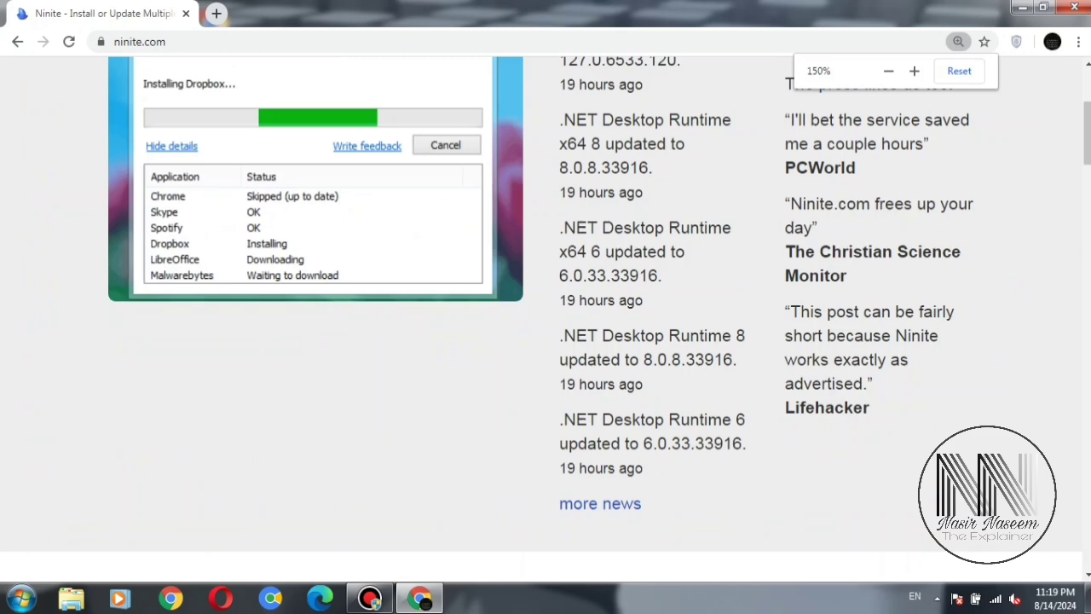
key(ctrl+minus)
key(ctrl+minus)
key(ctrl+minus)
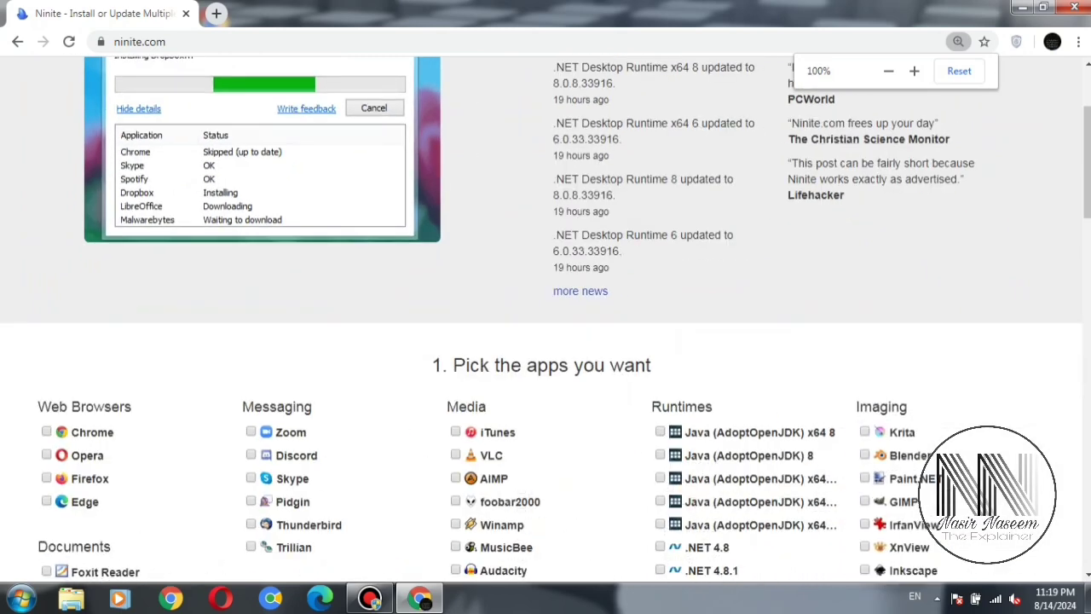
scroll(545, 340, up, 2)
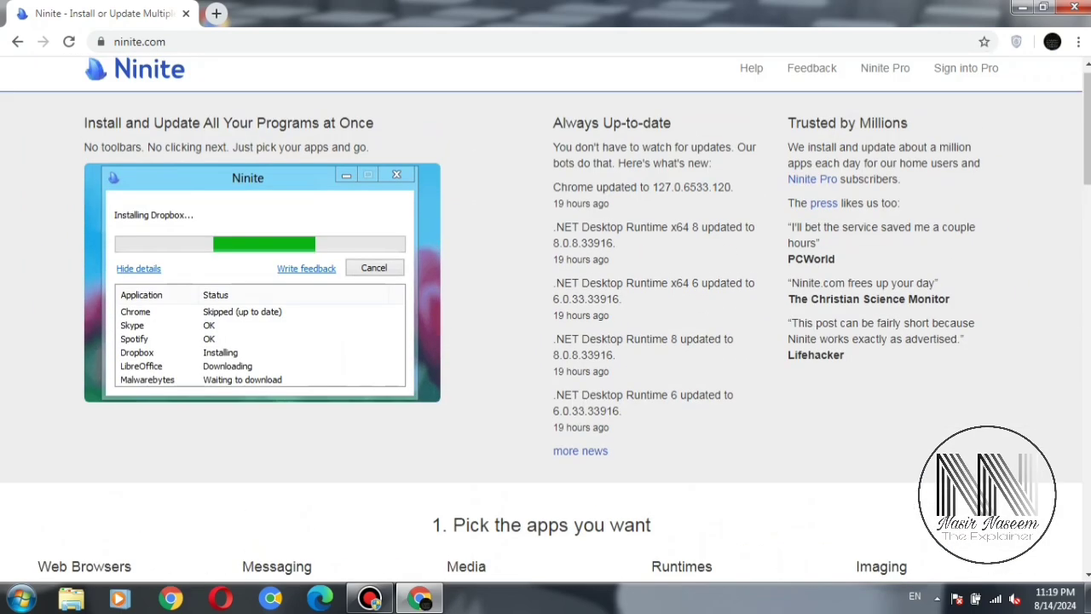
- Look over the "Pick the apps you want" list and the section for downloading the custom installer
scroll(546, 341, down, 4)
scroll(545, 341, up, 4)
drag(432, 524, 649, 524)
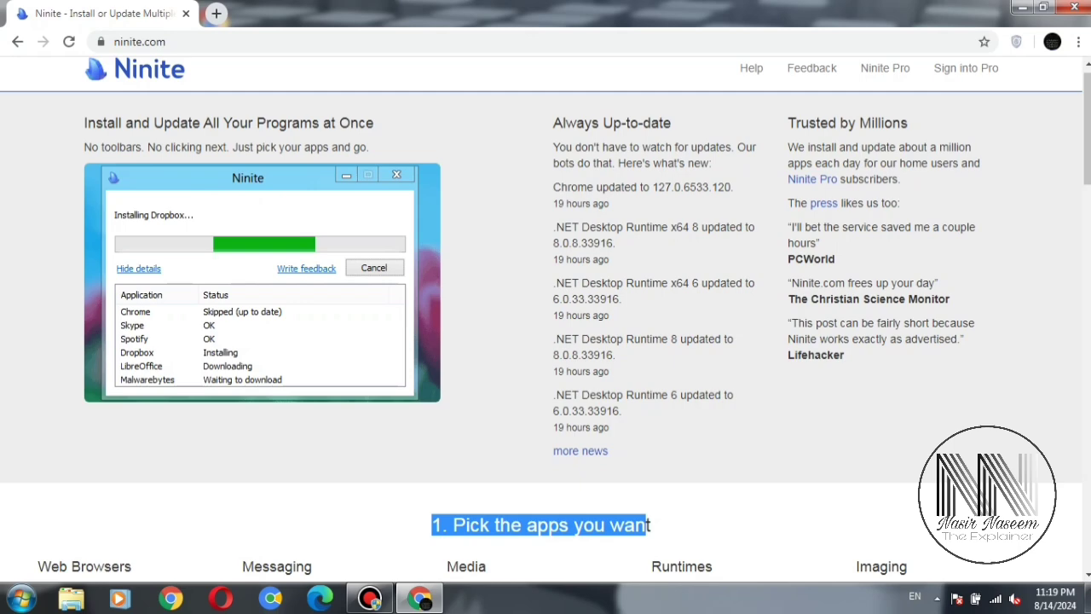
scroll(546, 341, down, 12)
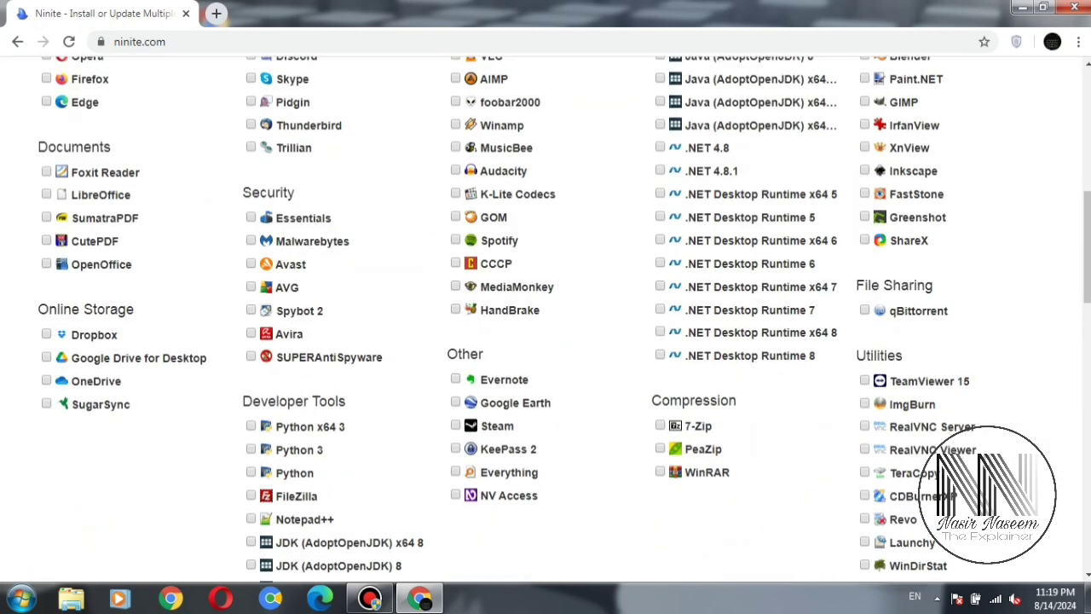
scroll(546, 341, down, 1)
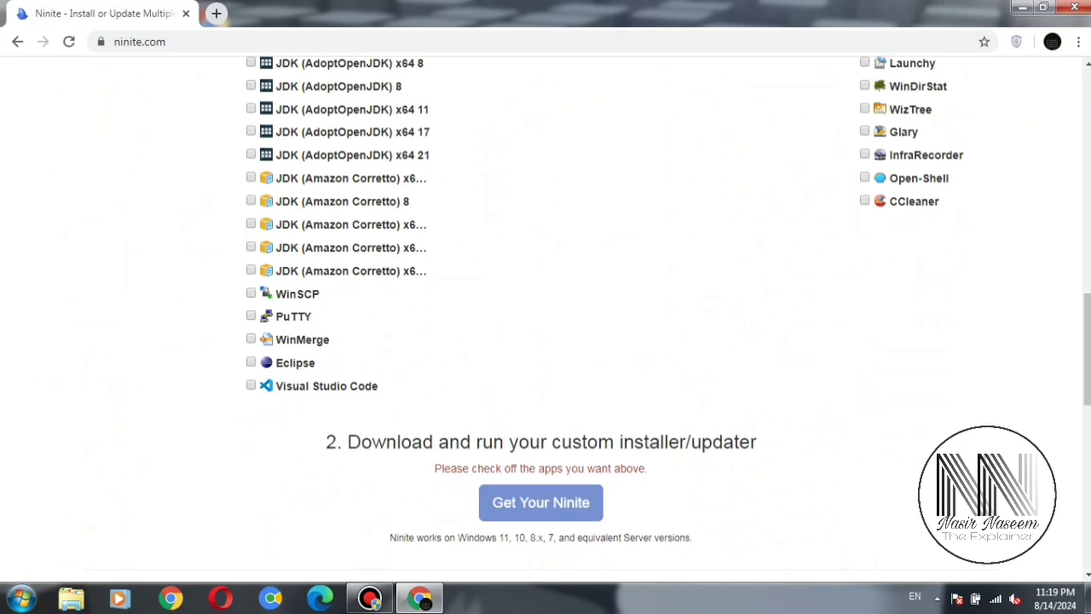
drag(326, 441, 690, 442)
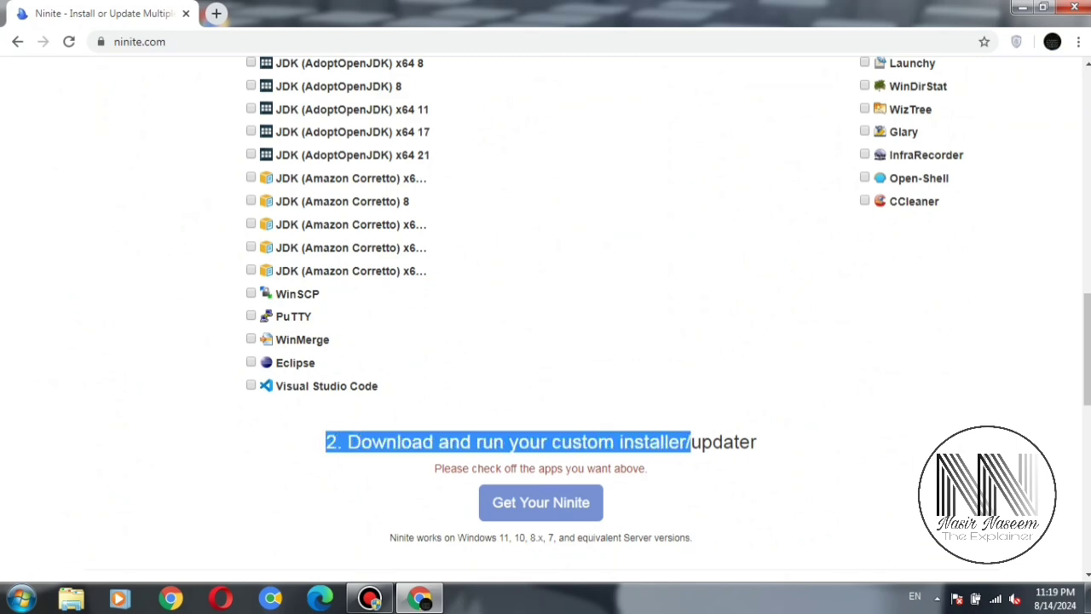
- Select Chrome and Opera in the Web Browsers category of the app list
scroll(545, 341, up, 13)
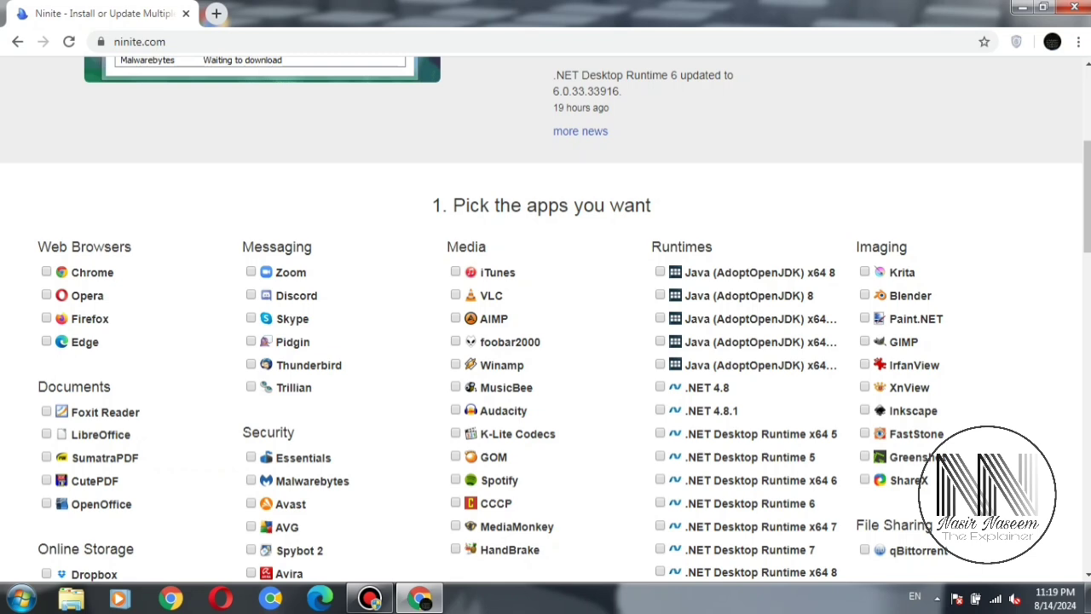
drag(37, 247, 132, 246)
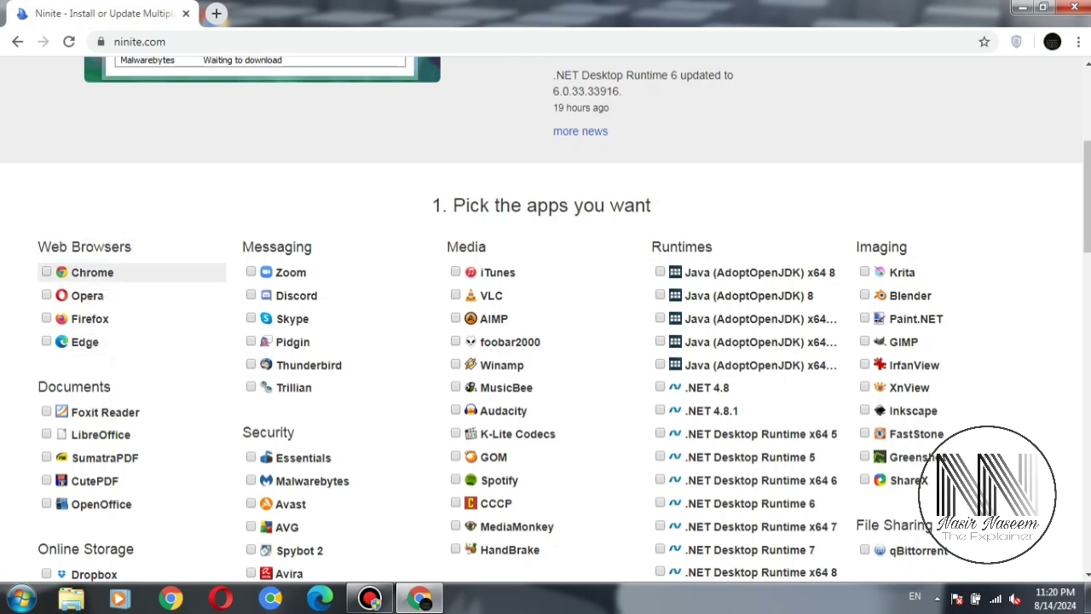
click(46, 272)
click(46, 295)
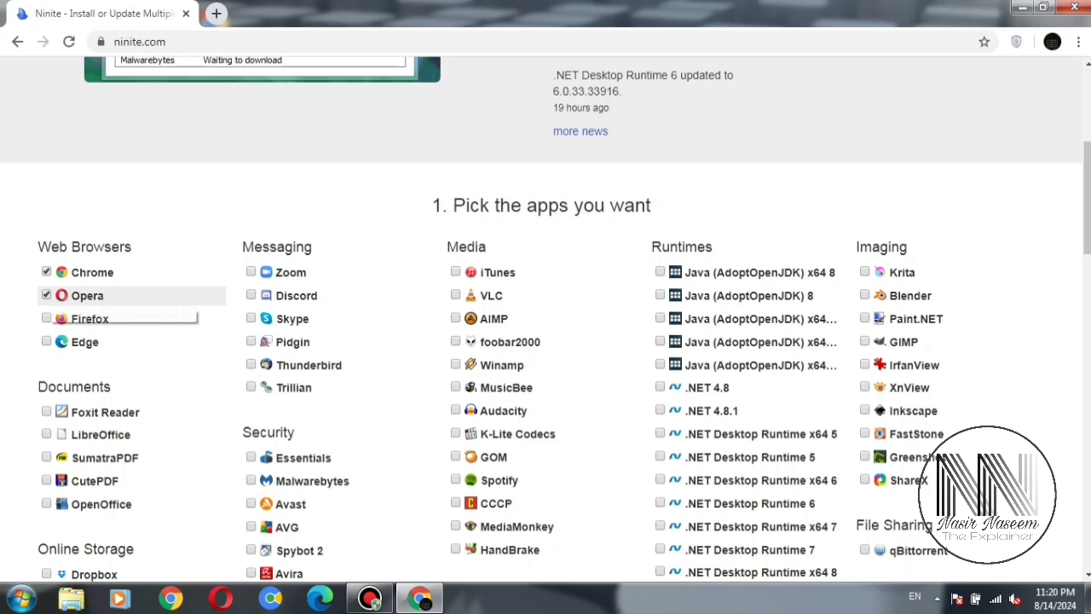
- Select Foxit Reader in the Documents category
scroll(69, 341, down, 1)
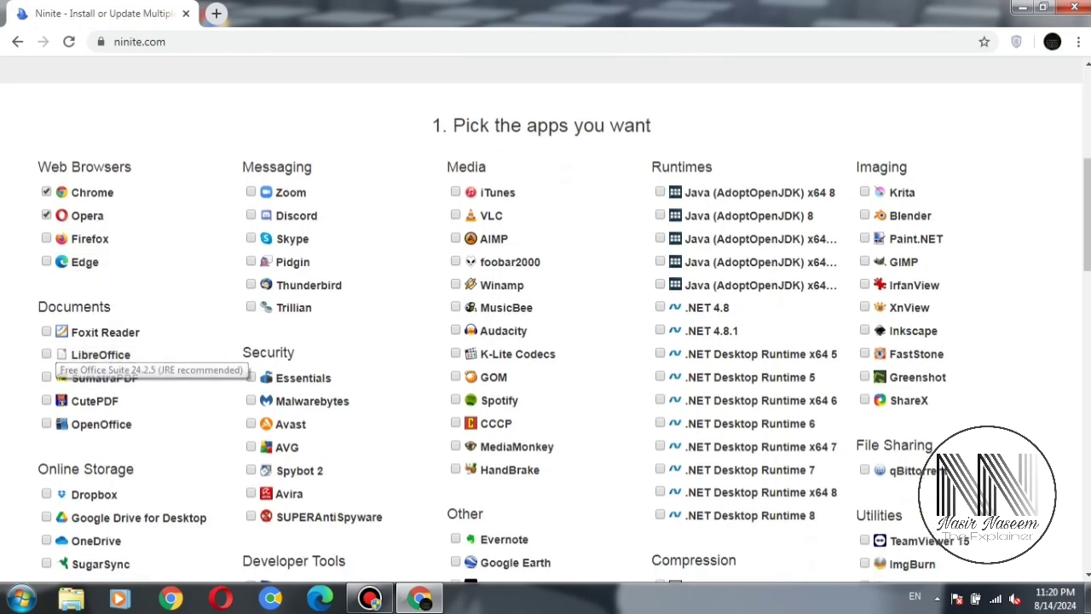
drag(38, 307, 111, 306)
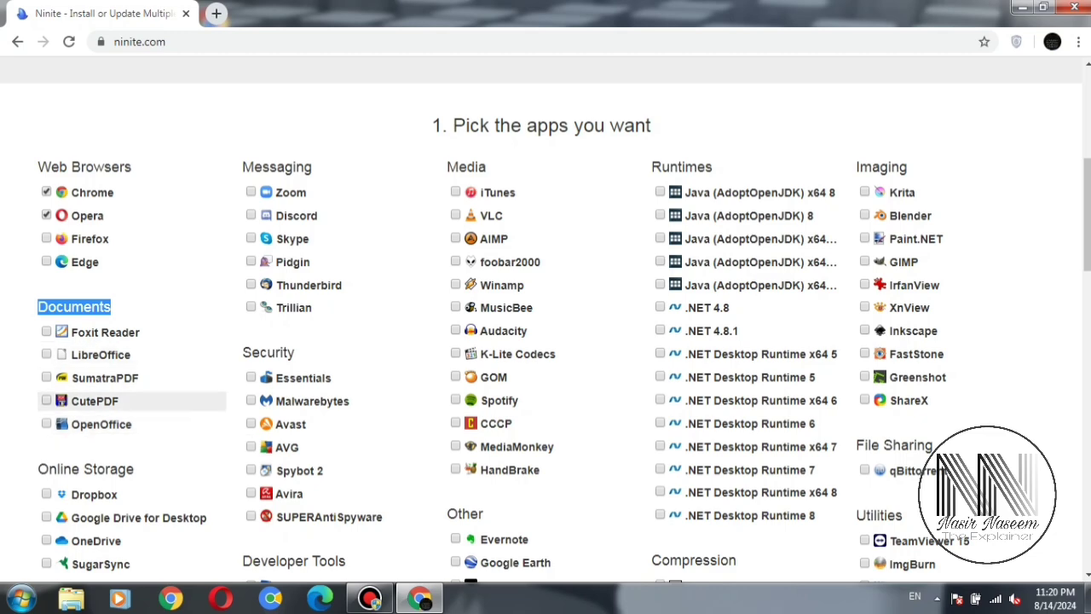
click(46, 332)
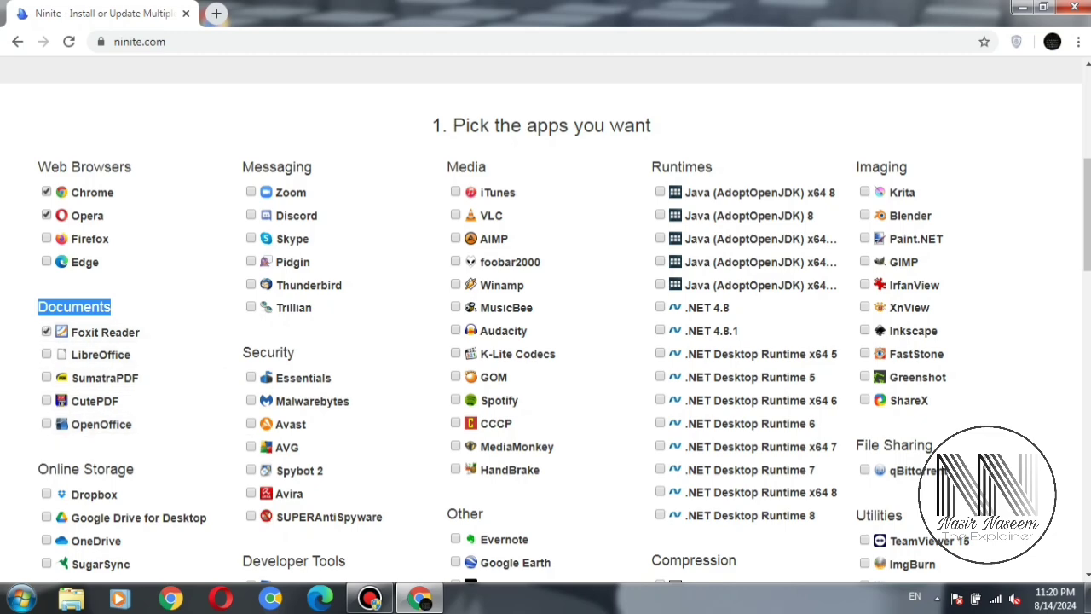
scroll(545, 321, down, 3)
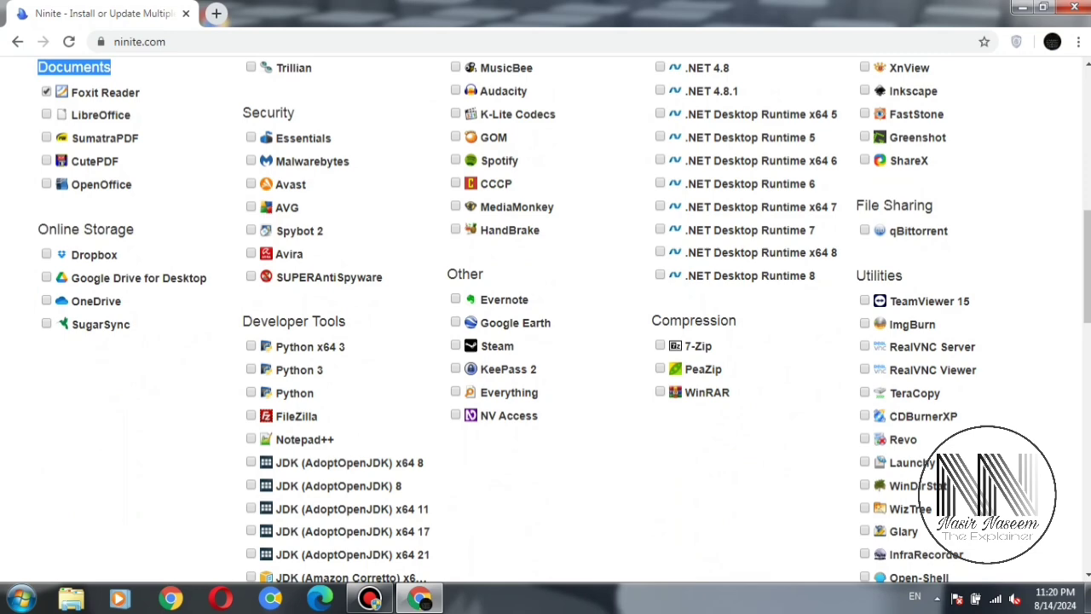
- Select Zoom in the Messaging category and leave Skype unselected
scroll(546, 321, up, 3)
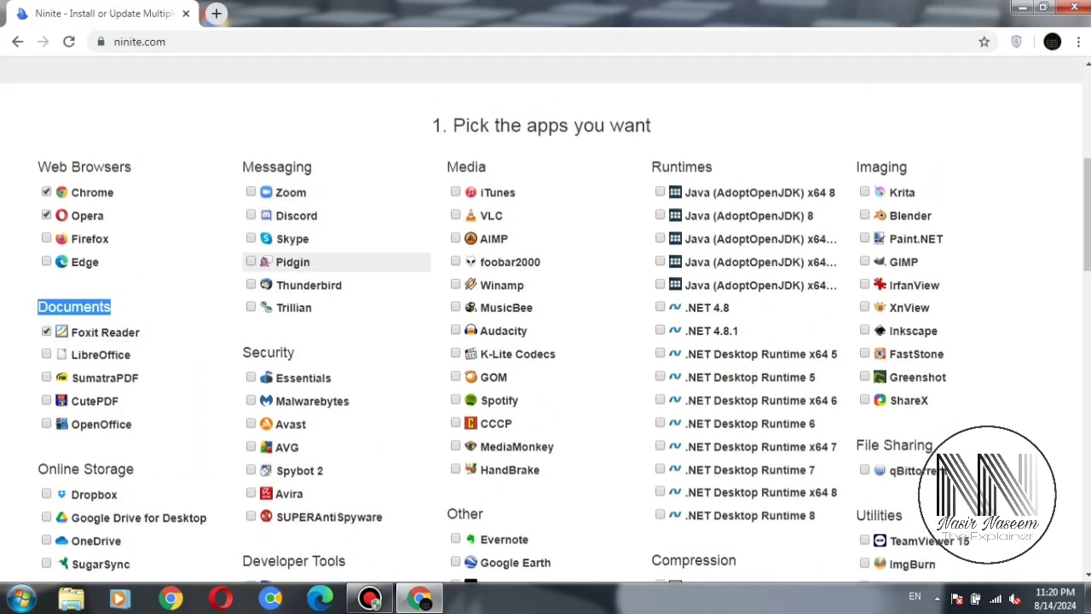
click(292, 239)
click(290, 192)
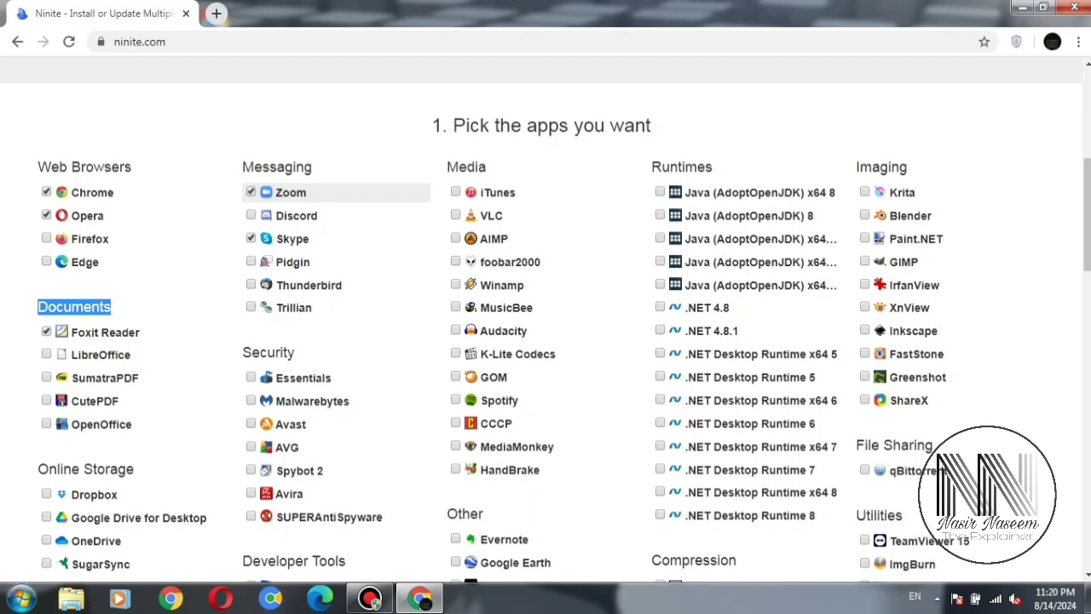
click(292, 238)
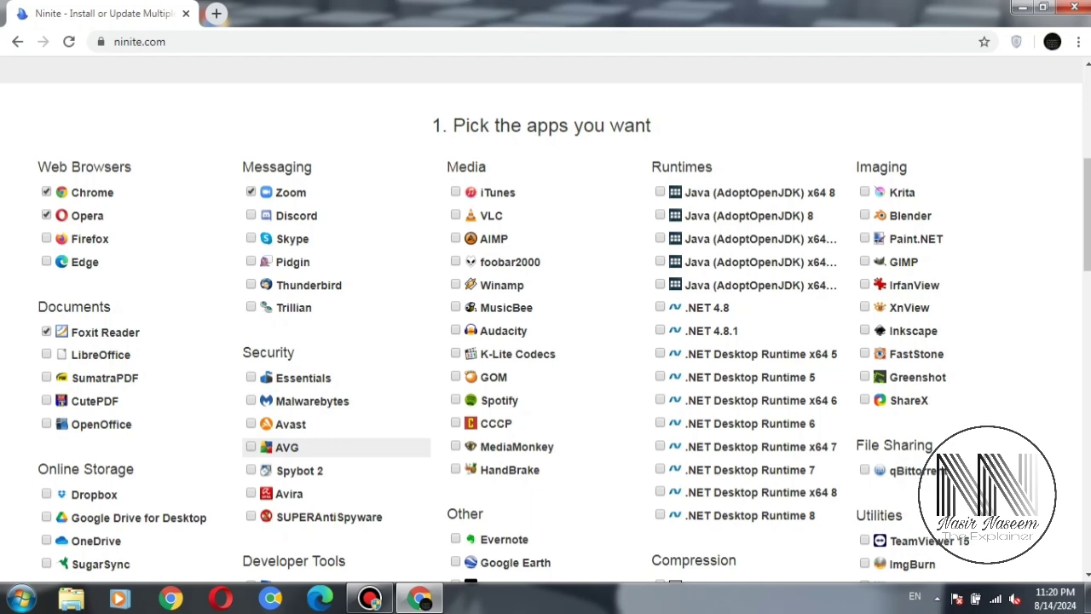
- Select AVG in the Security category and look over the Developer Tools category
click(287, 447)
scroll(268, 456, down, 3)
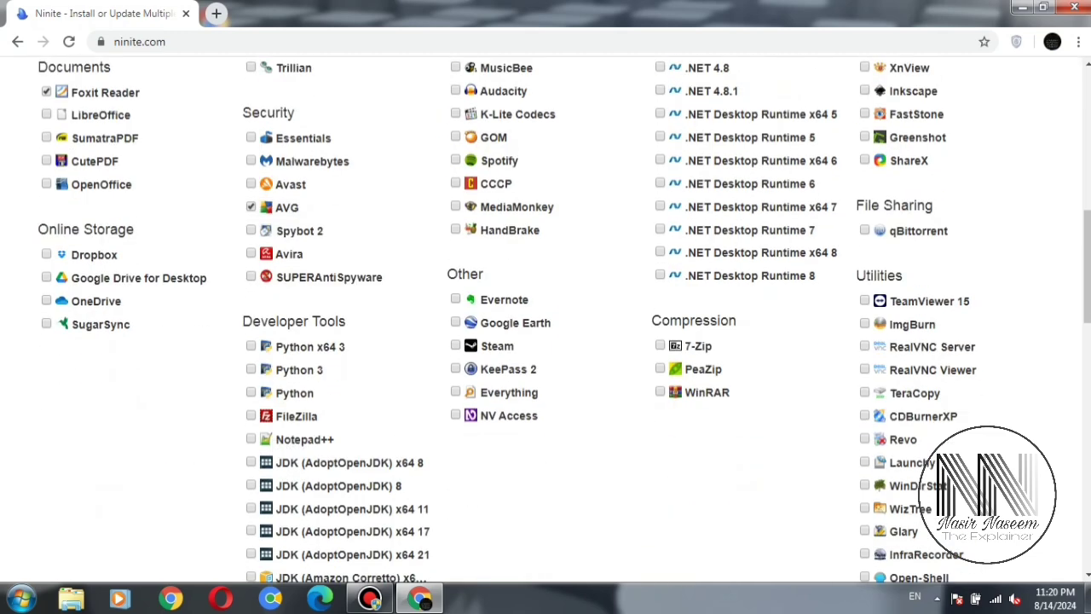
drag(242, 321, 341, 322)
scroll(545, 324, up, 3)
scroll(546, 324, down, 2)
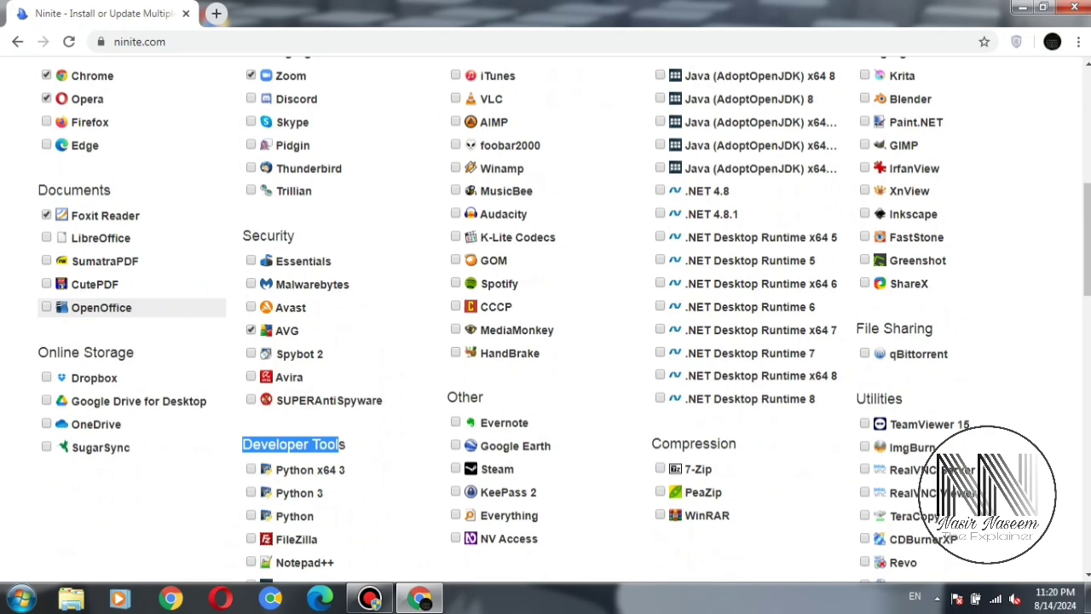
- Select Winamp and VLC in the Media category
scroll(545, 324, up, 4)
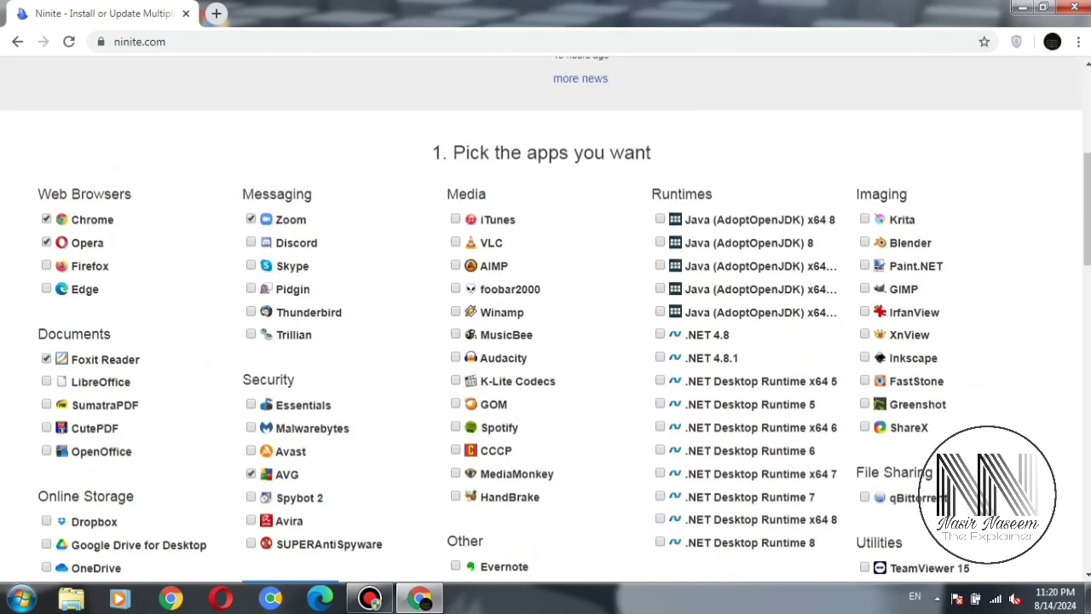
double_click(466, 327)
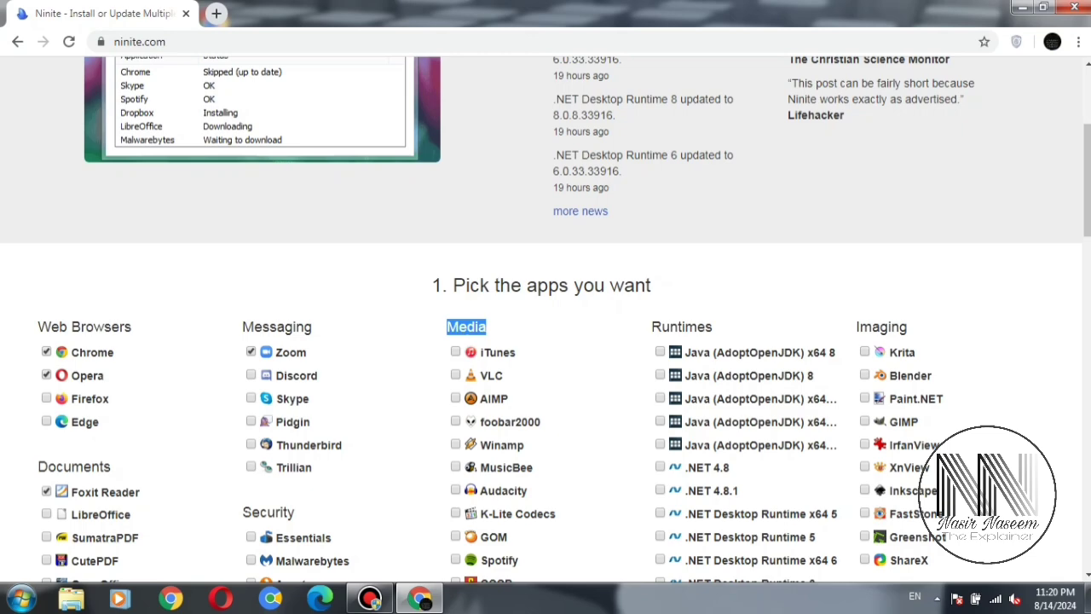
scroll(545, 324, down, 2)
click(455, 285)
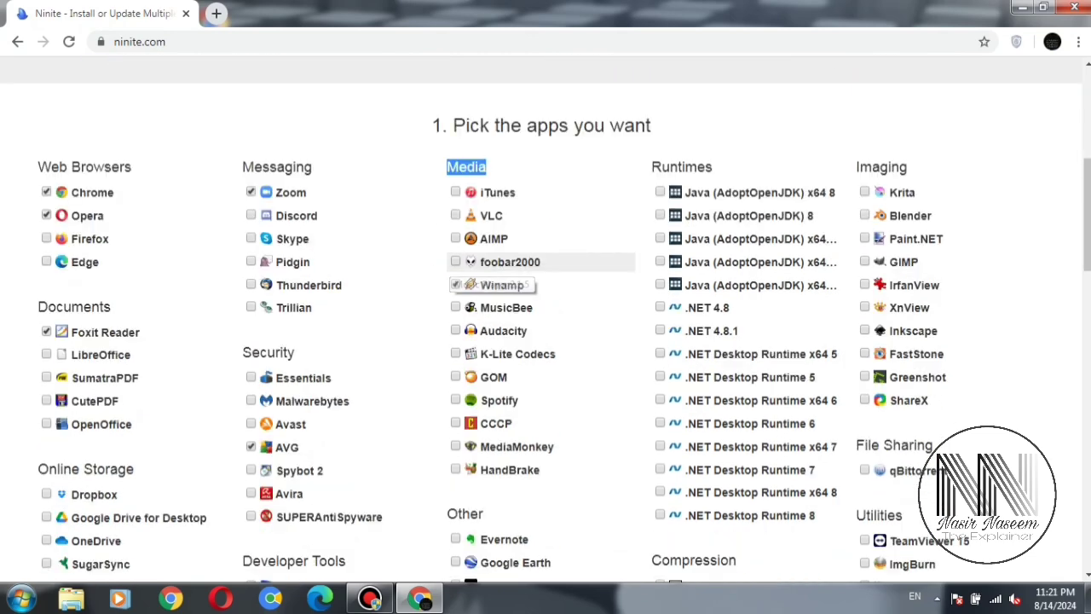
click(455, 216)
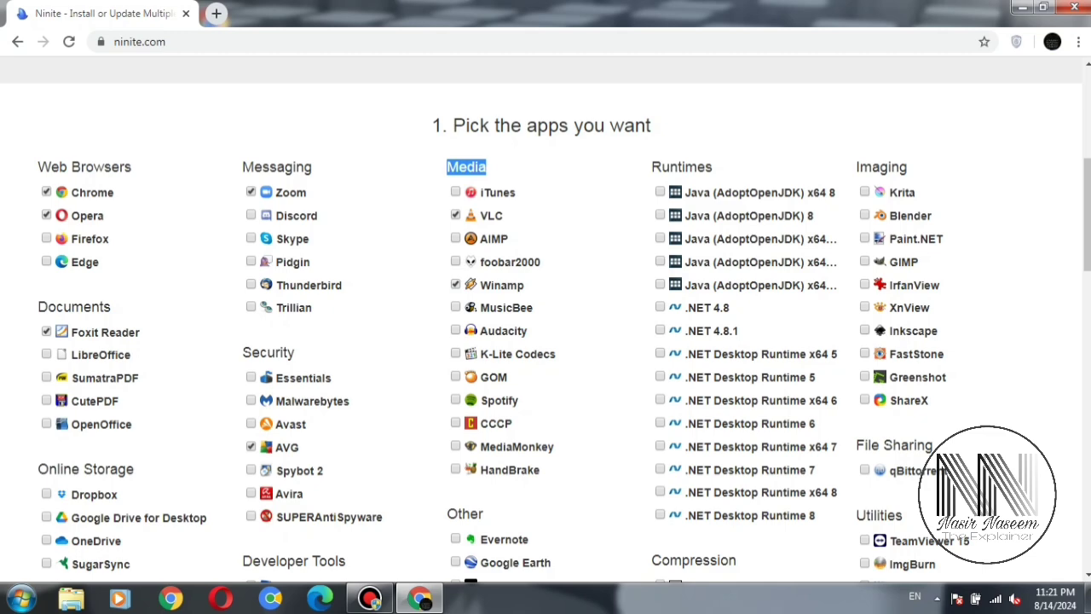
- Look over the Other and Runtimes categories and select 7-Zip in the Compression category
scroll(511, 306, down, 3)
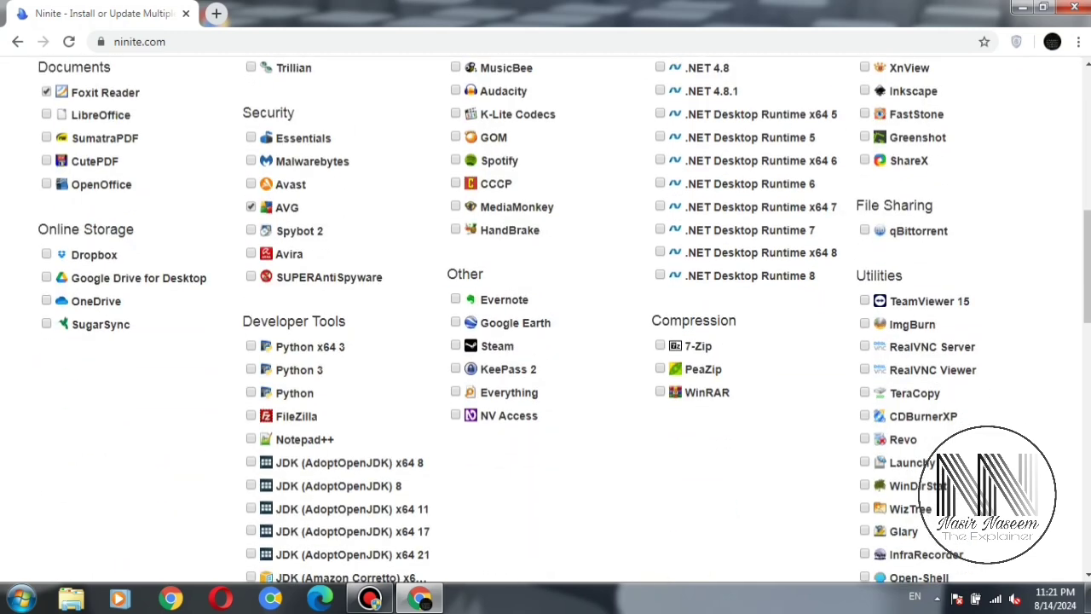
double_click(464, 273)
scroll(545, 320, up, 4)
drag(652, 246, 699, 247)
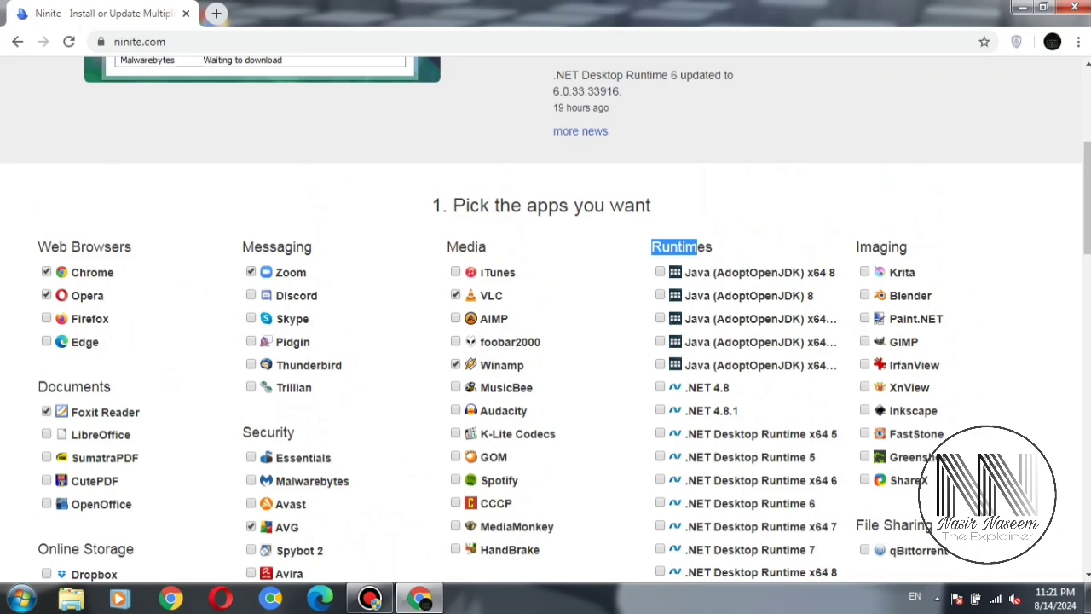
scroll(699, 273, down, 5)
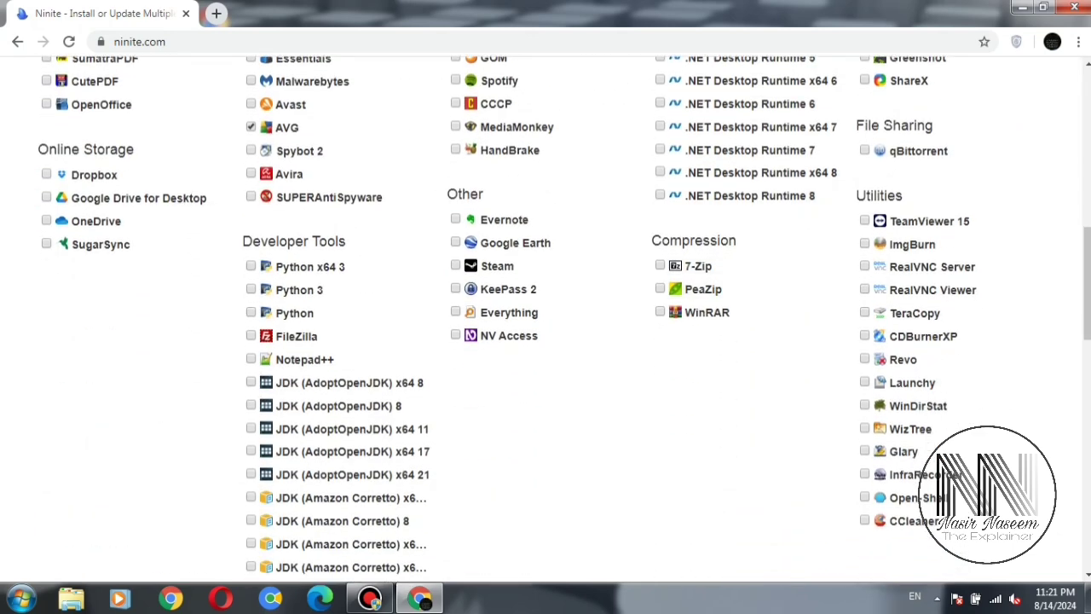
drag(662, 241, 750, 290)
click(659, 265)
- Look over the Imaging, File Sharing and Utilities categories and review the apps selected across the list
scroll(938, 273, up, 5)
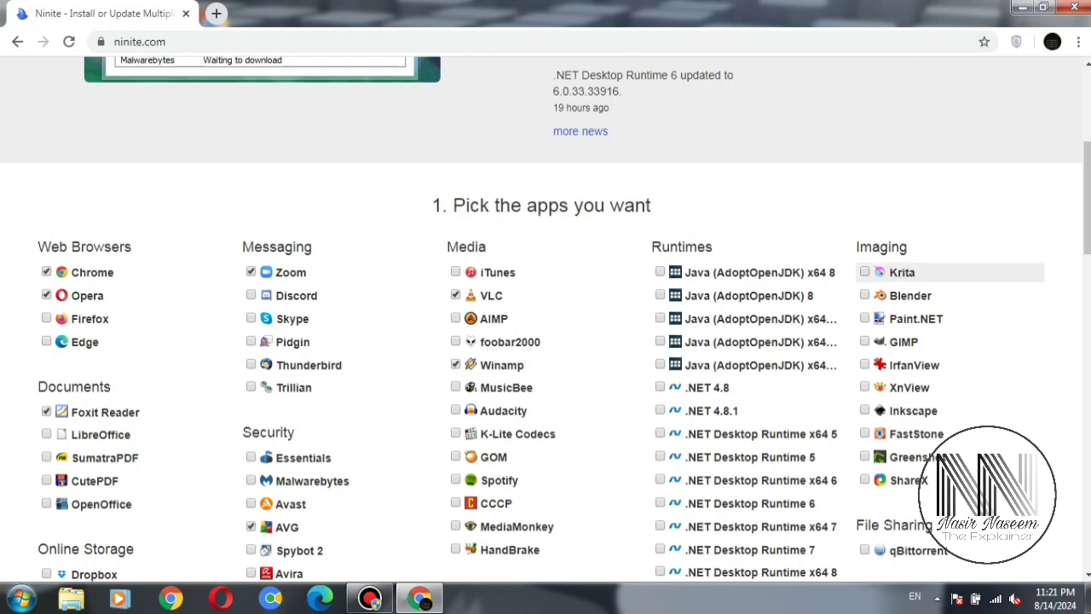
scroll(938, 264, down, 1)
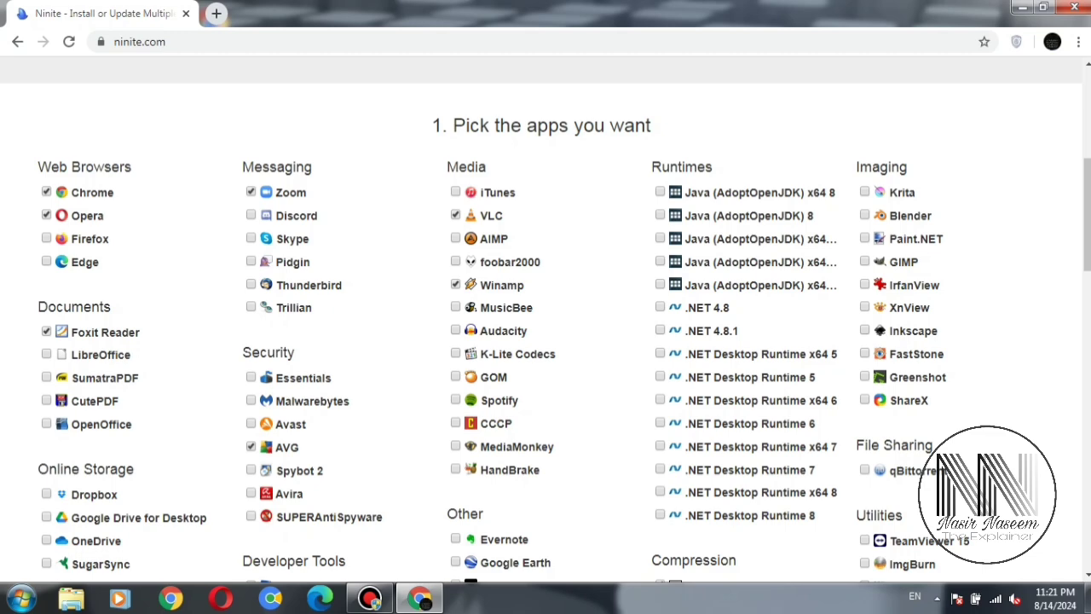
scroll(937, 238, down, 2)
scroll(937, 307, up, 1)
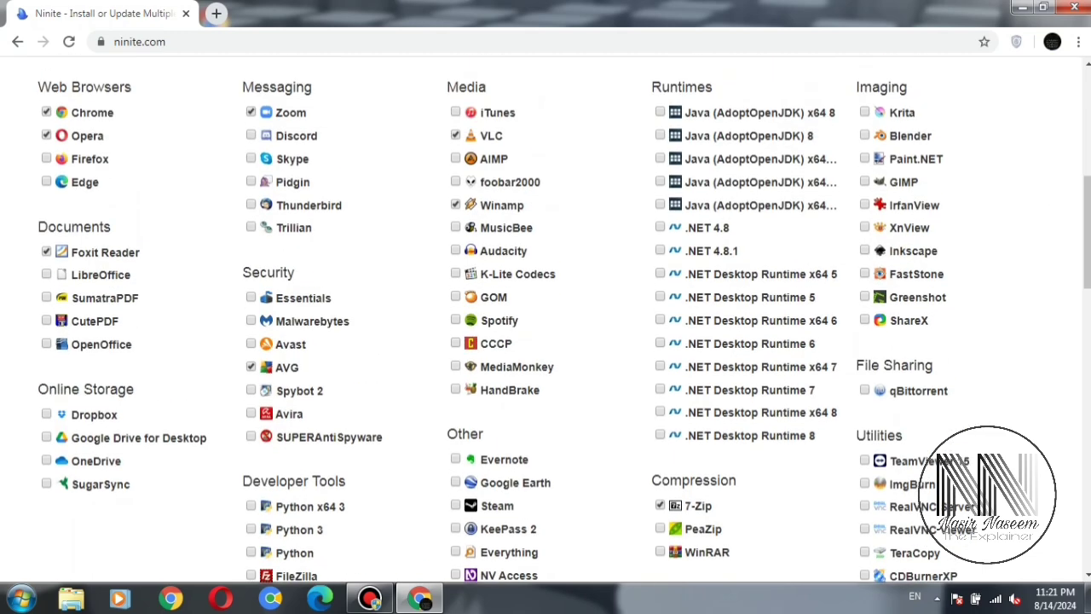
scroll(937, 324, down, 2)
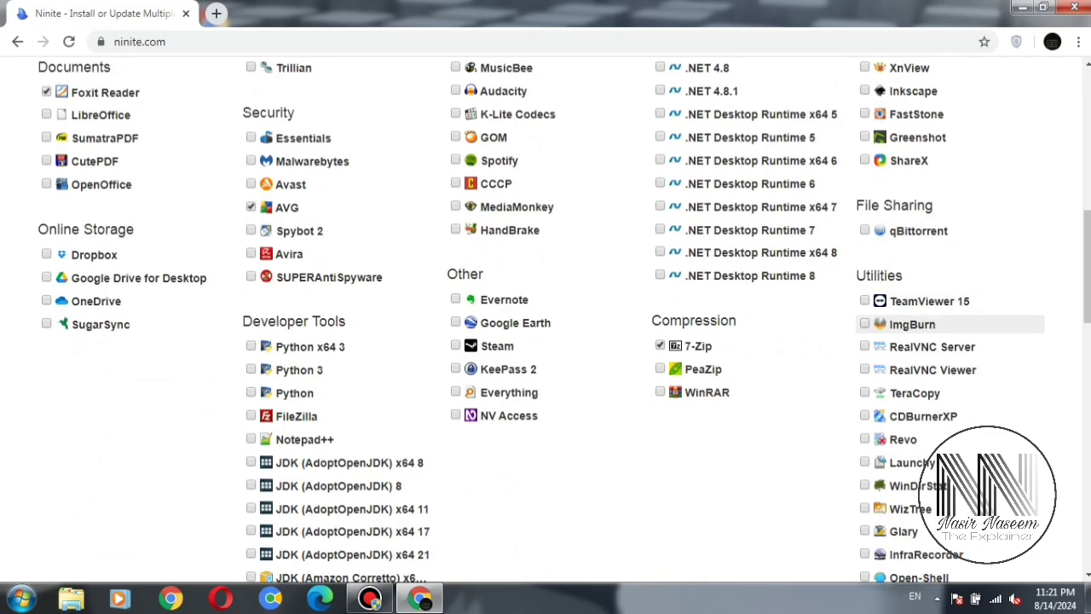
scroll(937, 323, down, 2)
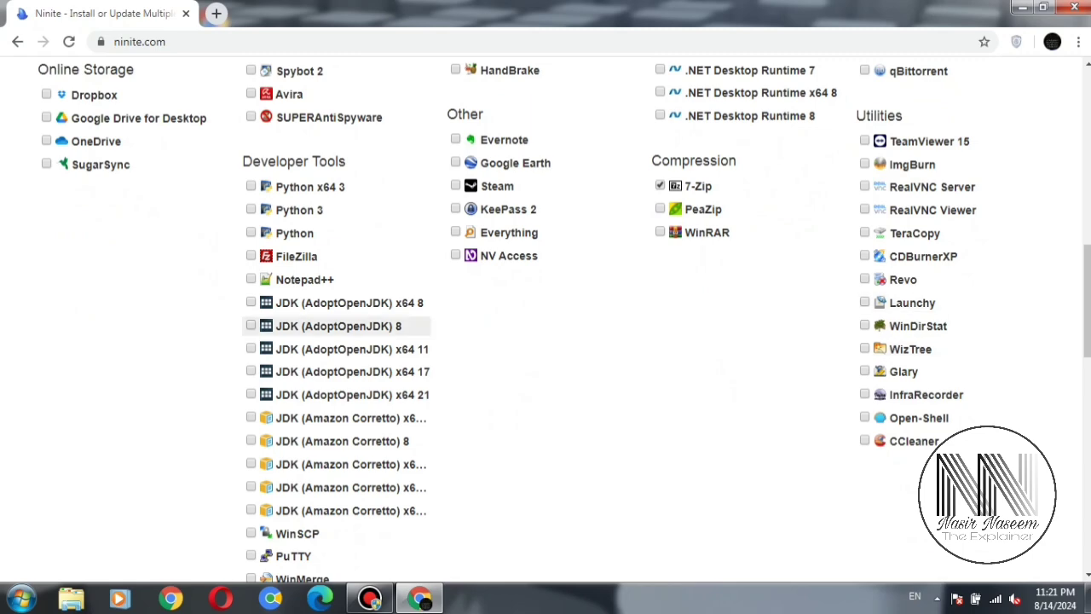
scroll(341, 323, up, 4)
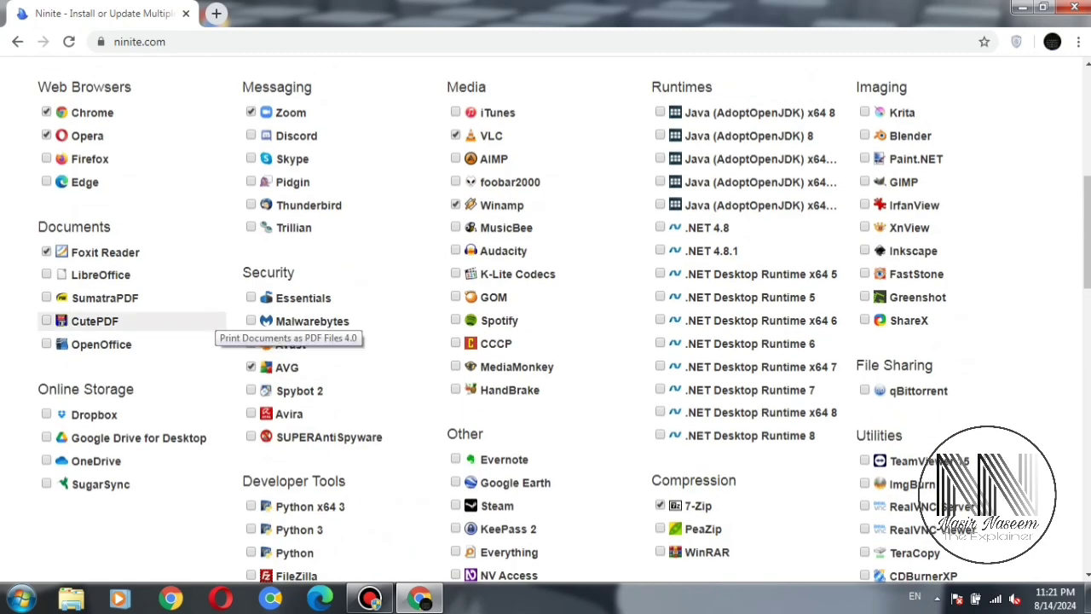
scroll(213, 322, up, 3)
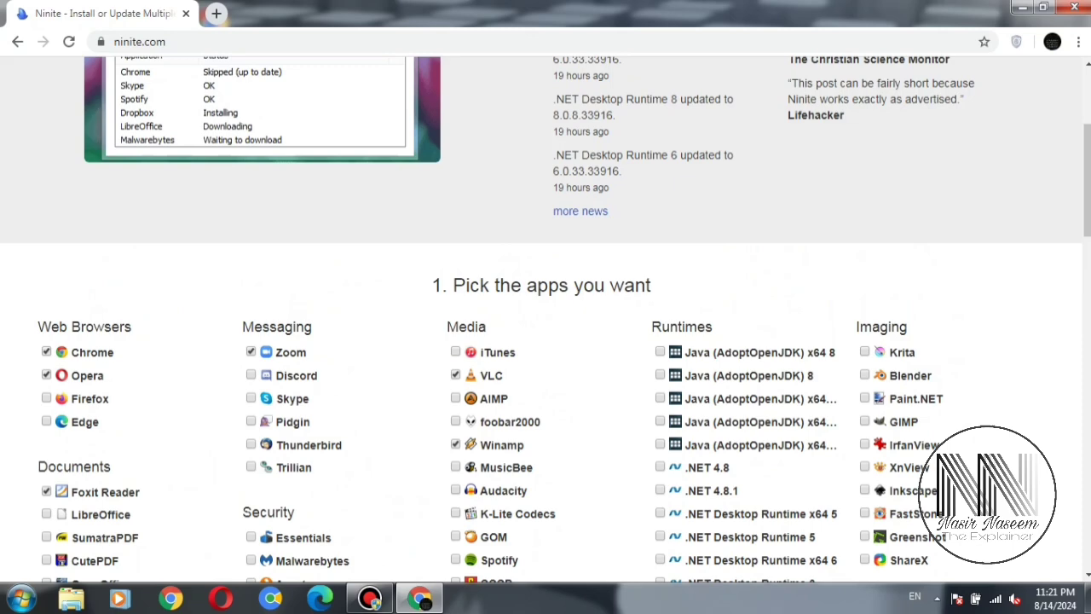
- Request the custom Ninite installer for the selected apps
scroll(545, 324, down, 10)
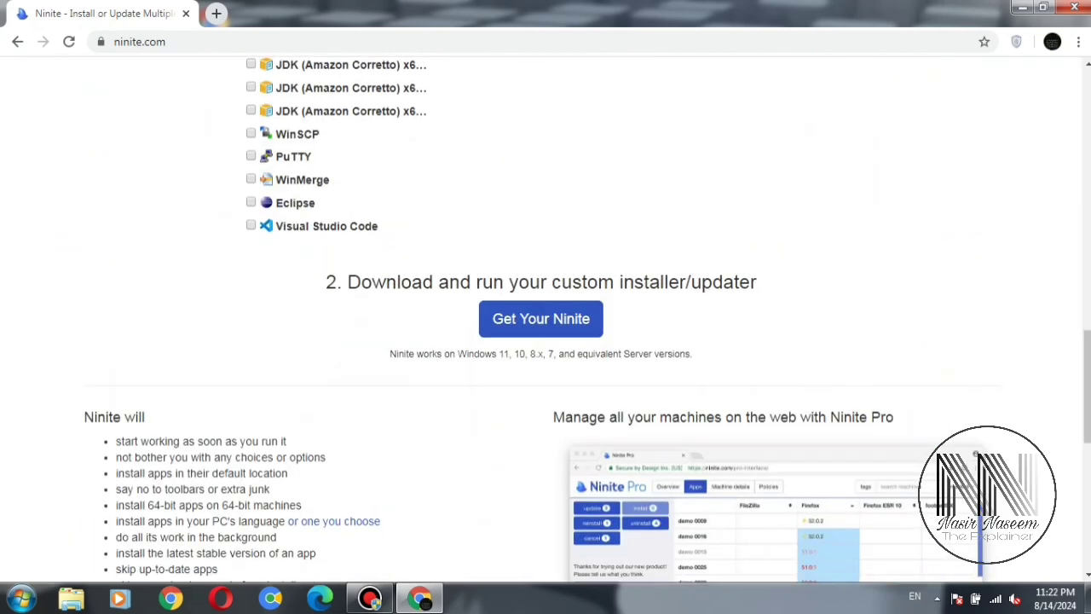
drag(337, 283, 470, 282)
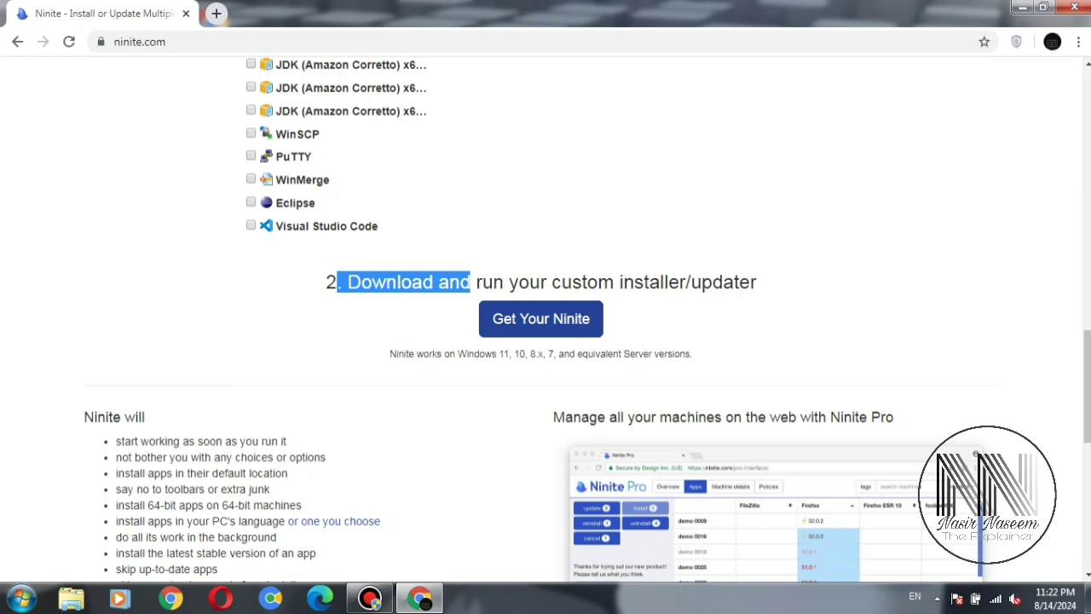
click(540, 318)
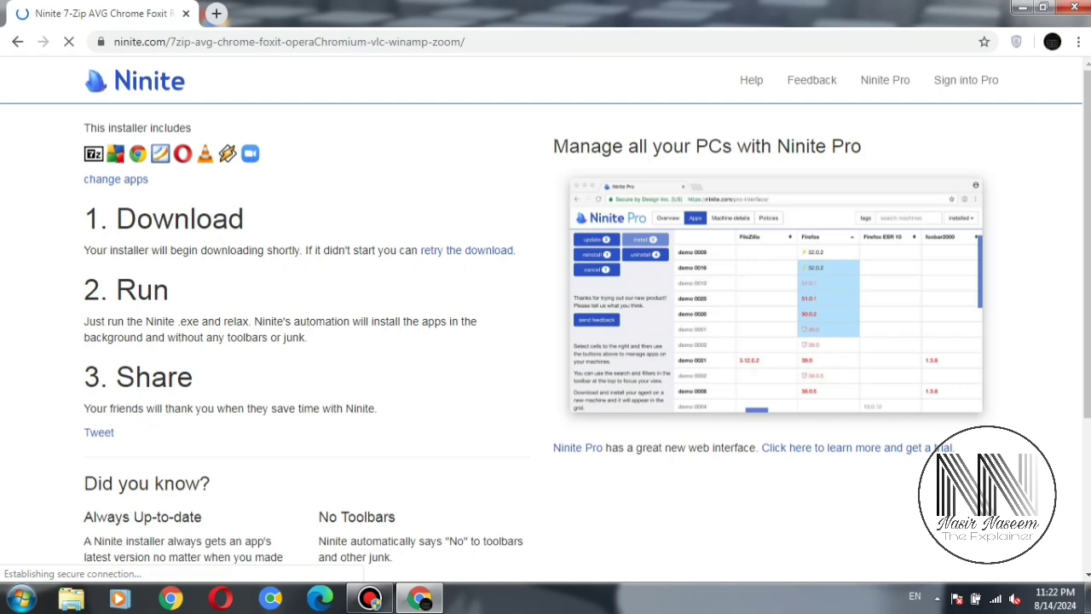
- Read the Download, Run and Share instructions and the Did you know notes on the installer page
drag(85, 218, 246, 219)
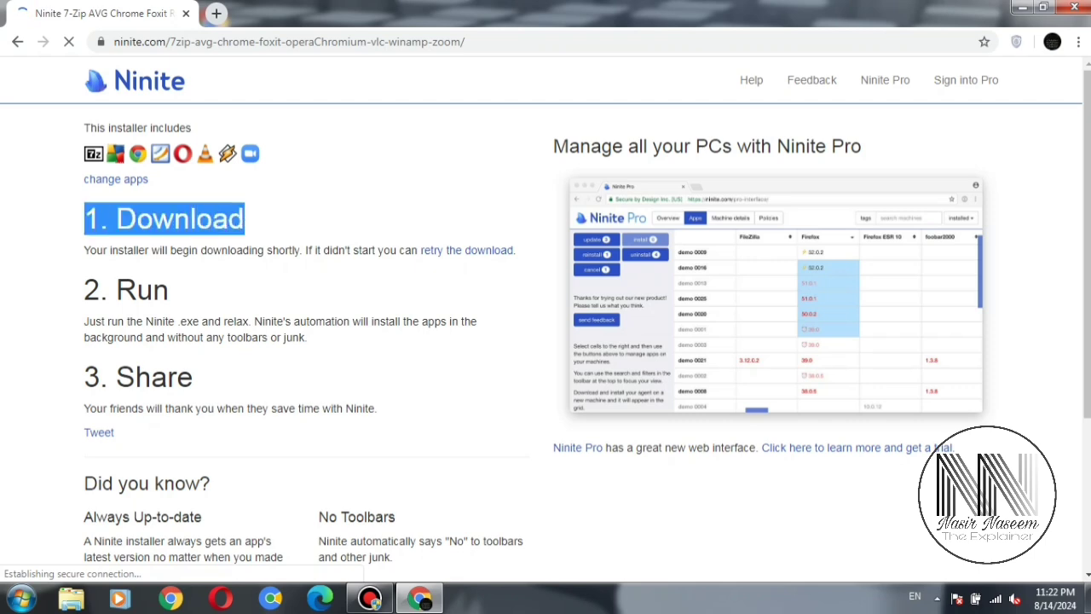
drag(86, 290, 170, 290)
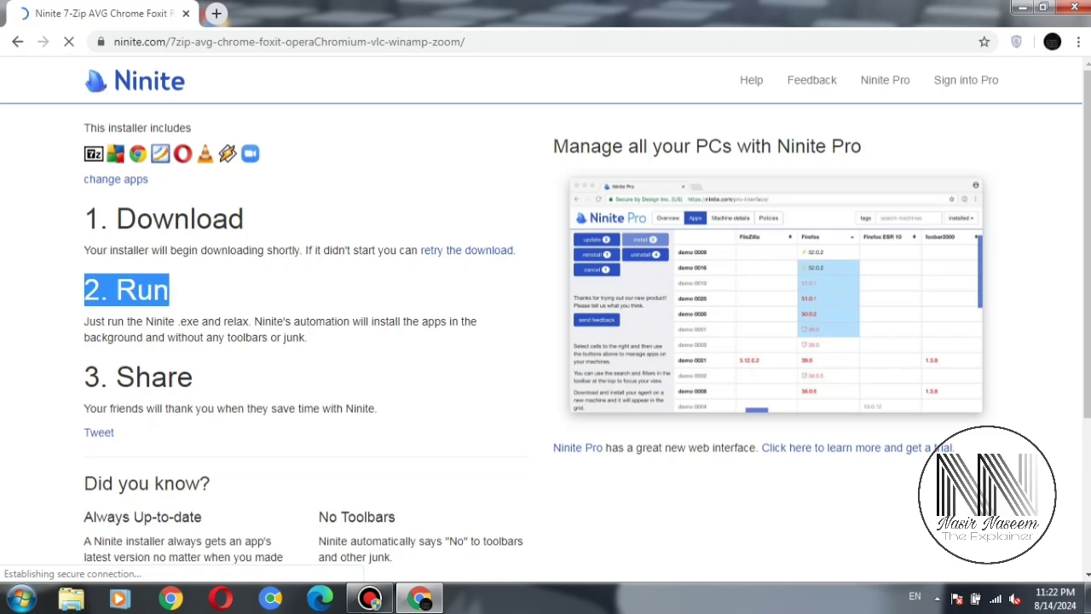
scroll(545, 316, down, 3)
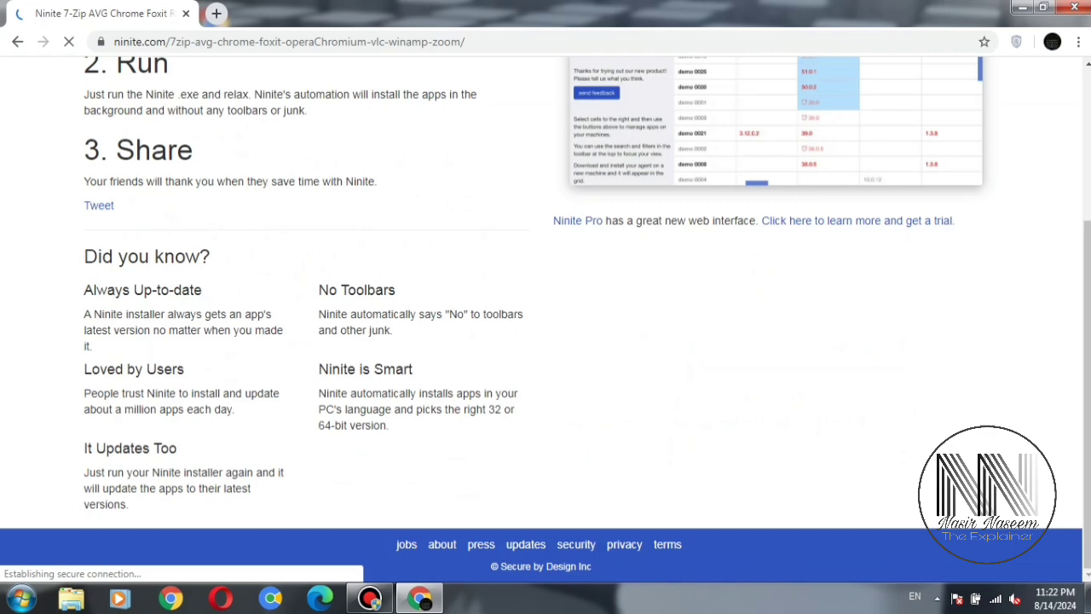
scroll(545, 316, up, 3)
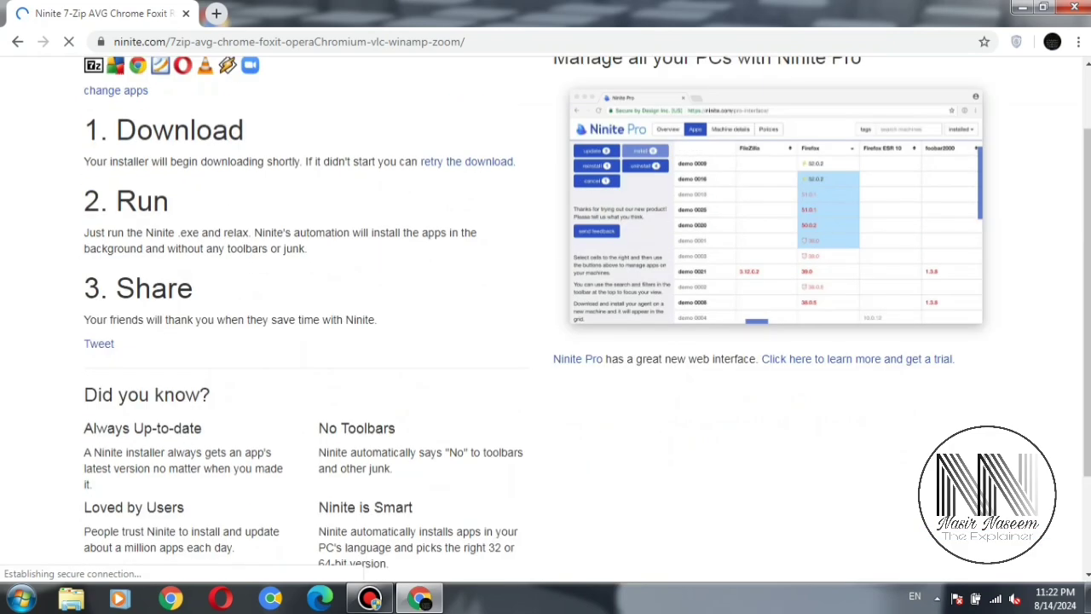
scroll(545, 316, down, 3)
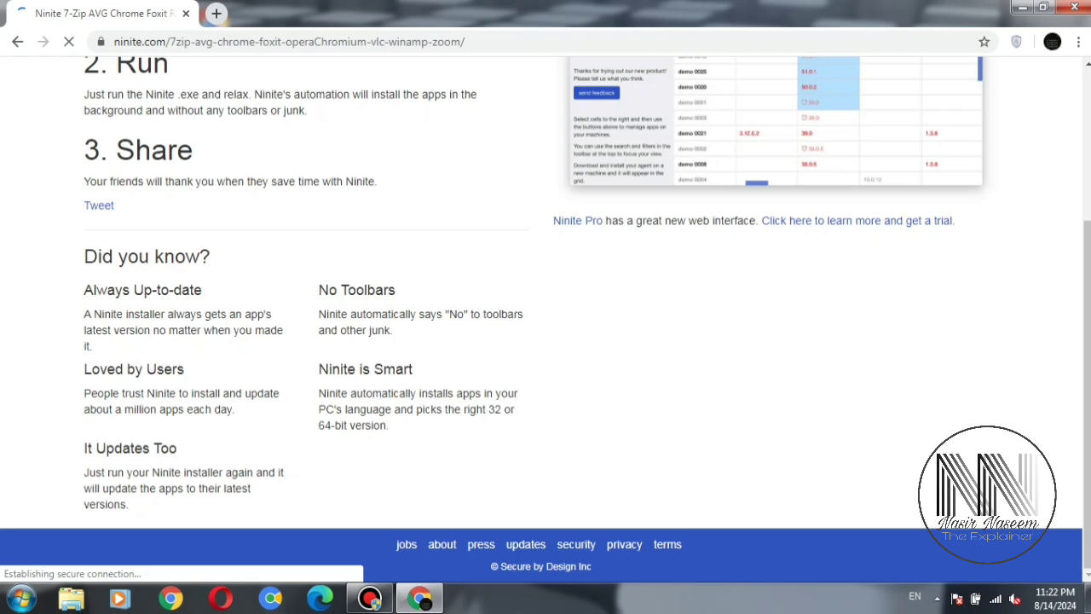
scroll(546, 315, up, 3)
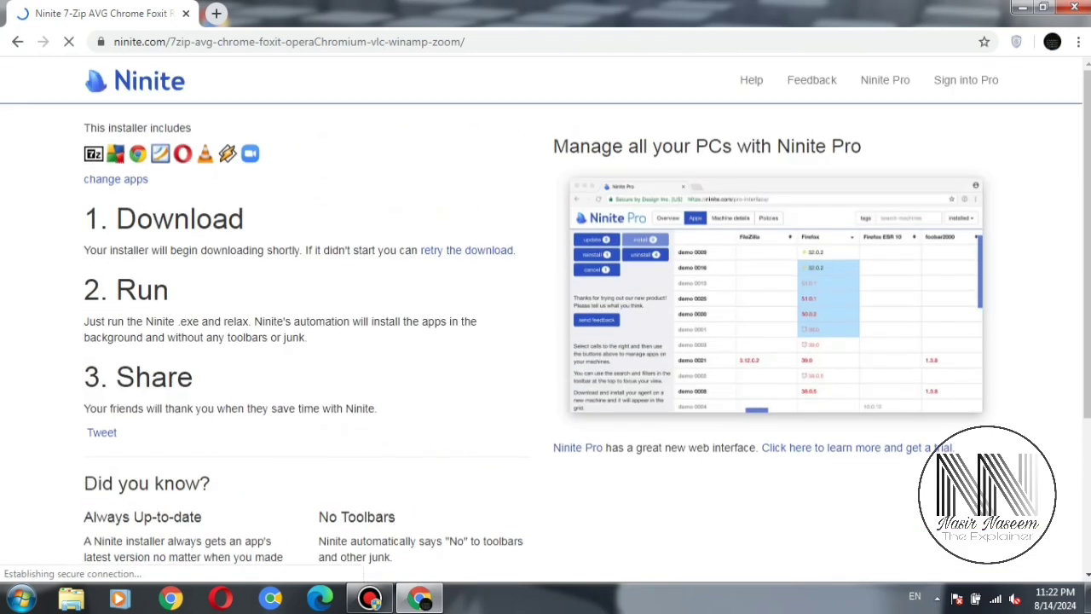